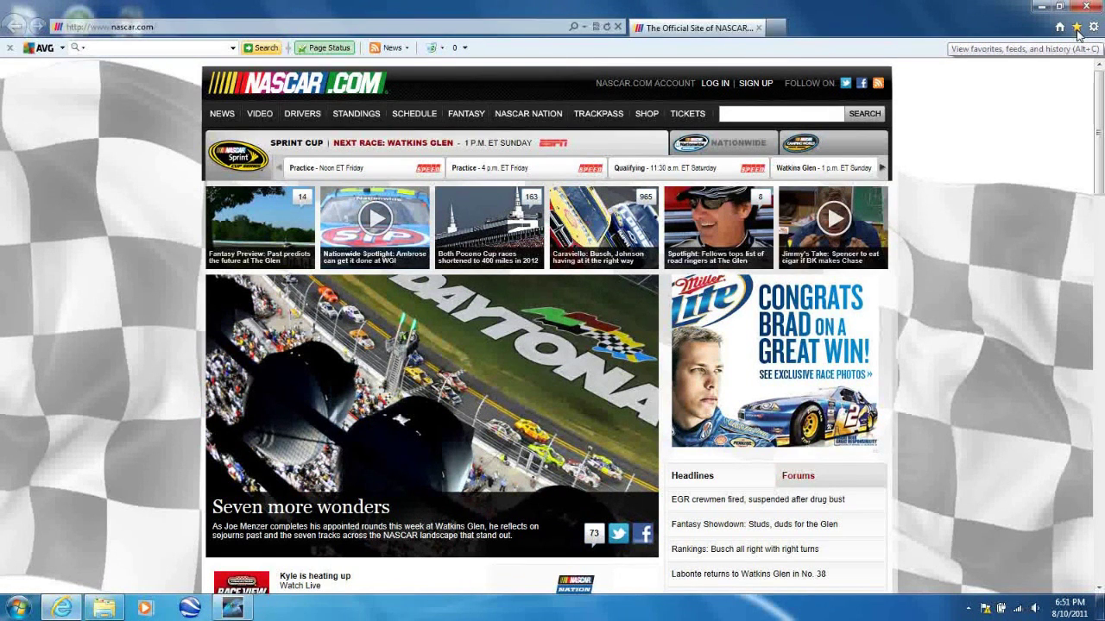
Open the Nascar Racing 2003 Season Free Addons (rustyfx.com) link from the Nascar favourites folder
left_click(1077, 29)
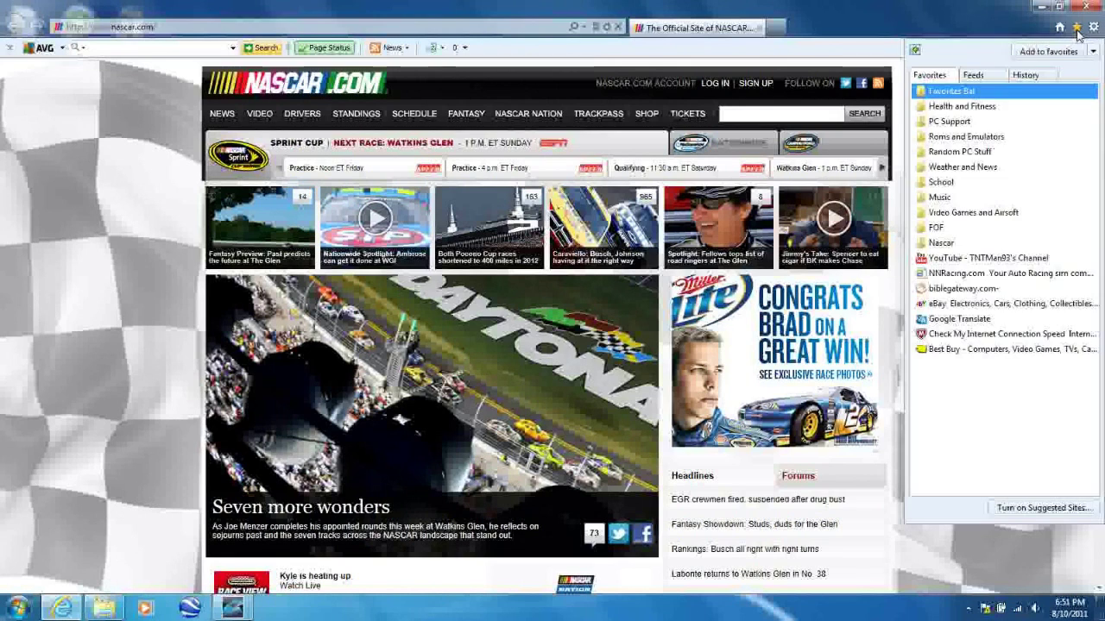
left_click(944, 245)
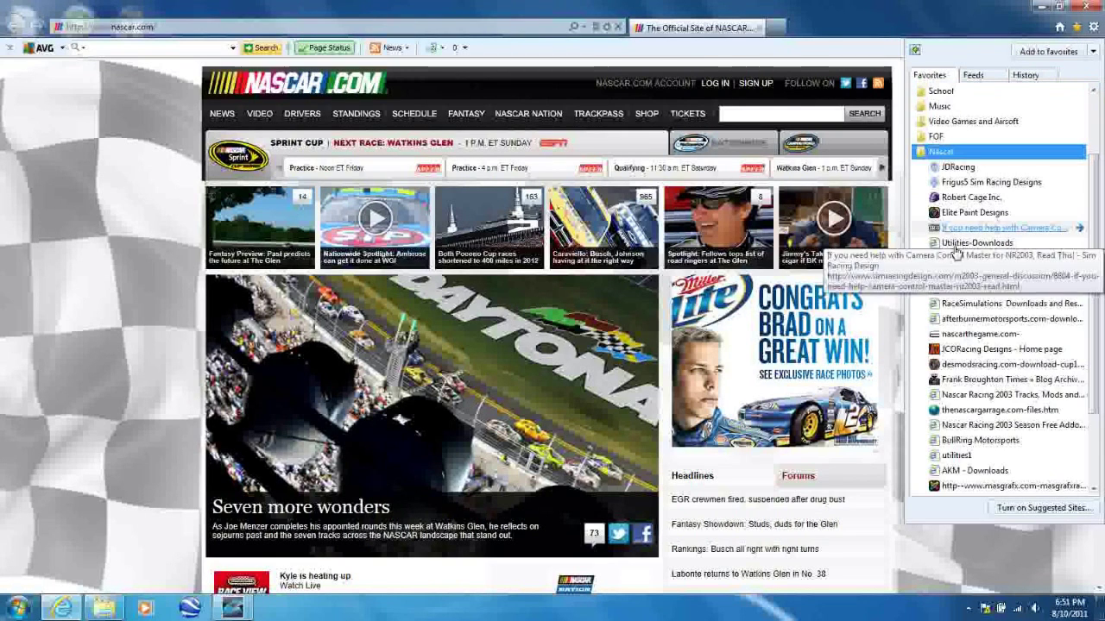
left_click(982, 426)
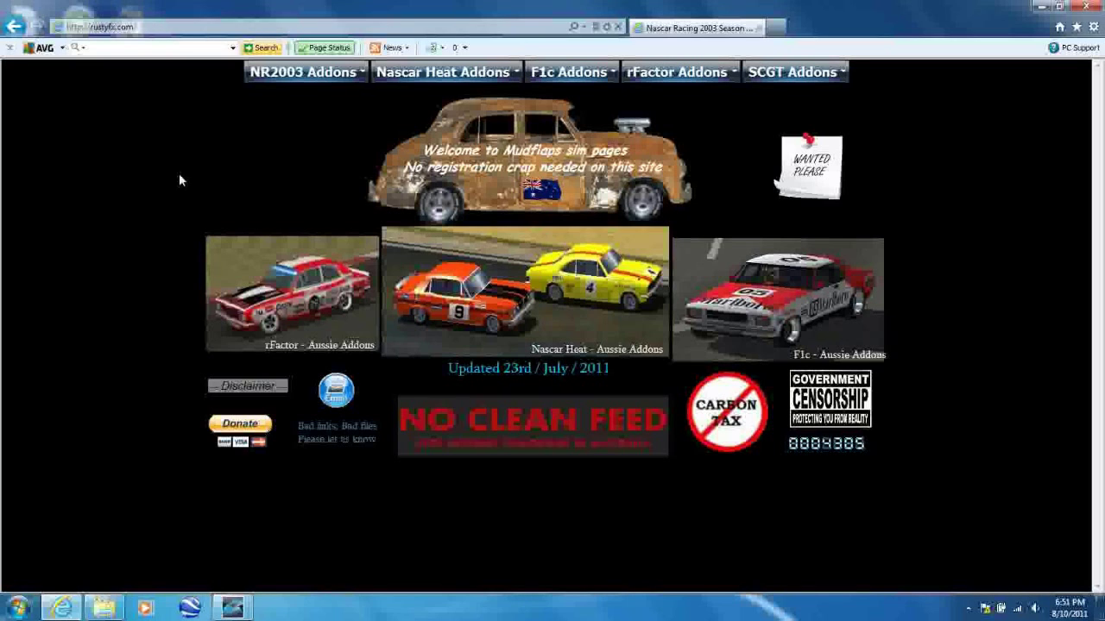
mouse_move(303, 74)
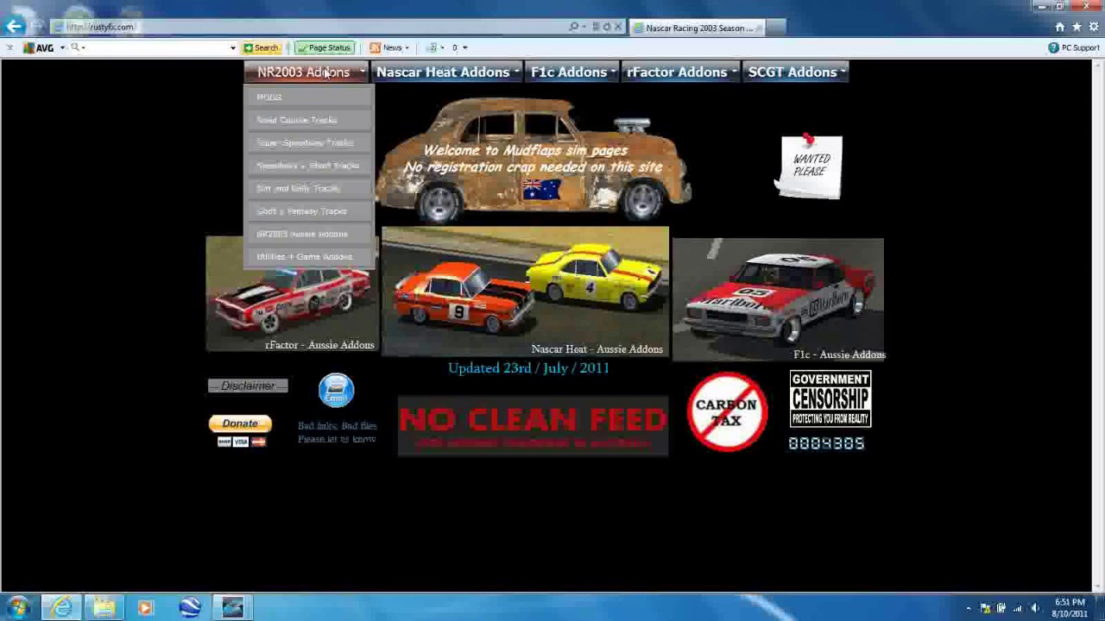
Download Talladega 2009 Revamped from the NR2003 Super Speedway Tracks list, dismissing the save prompt
left_click(303, 143)
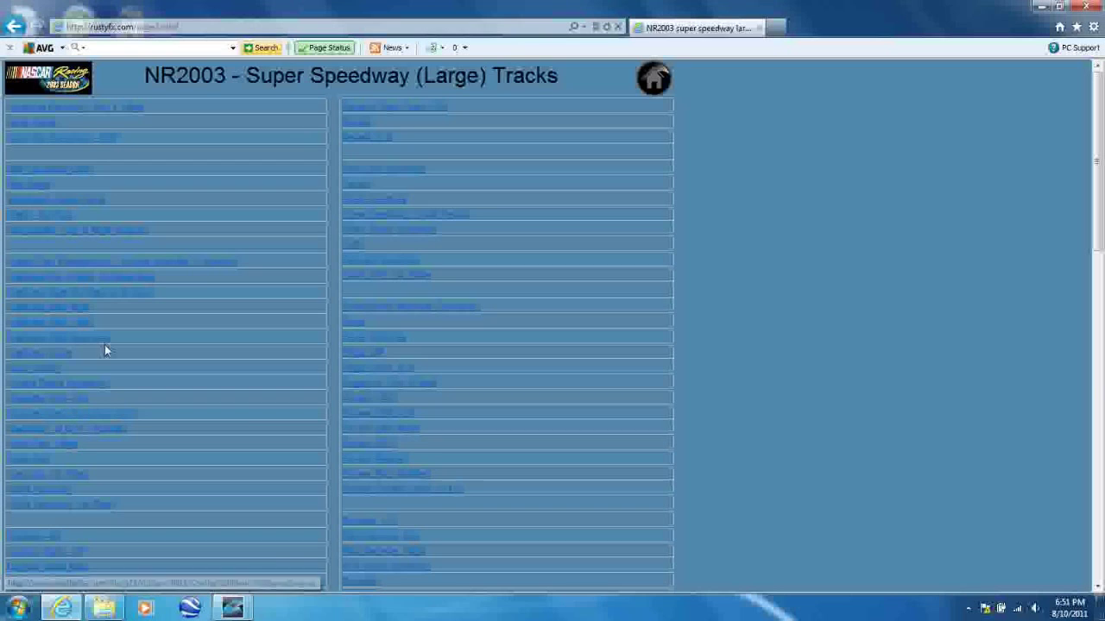
scroll(105, 345, "down", 5)
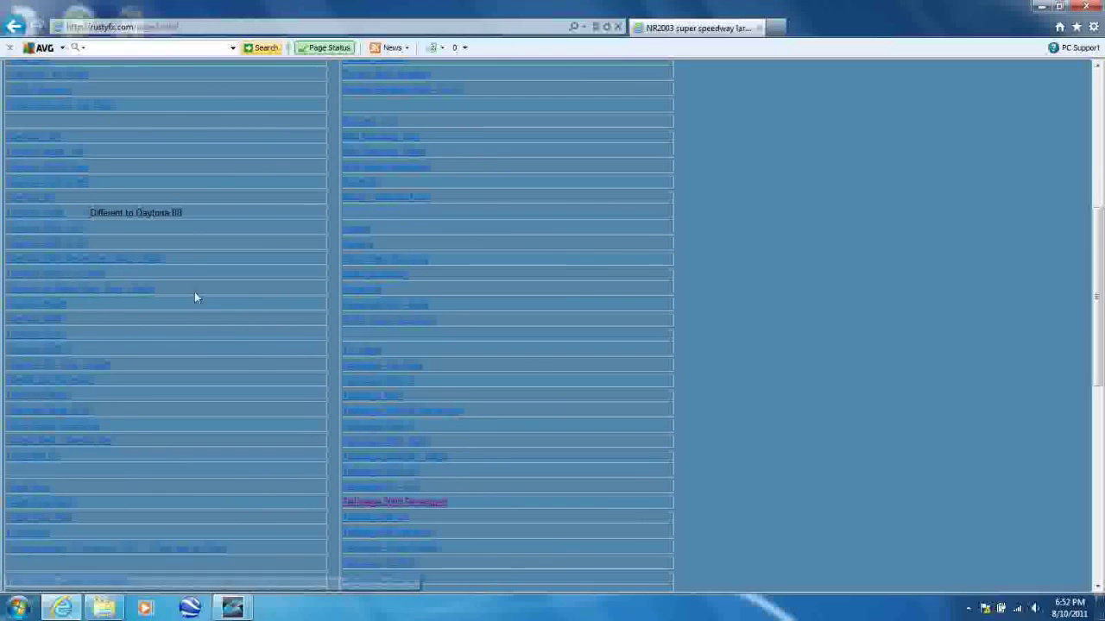
scroll(203, 328, "down", 1)
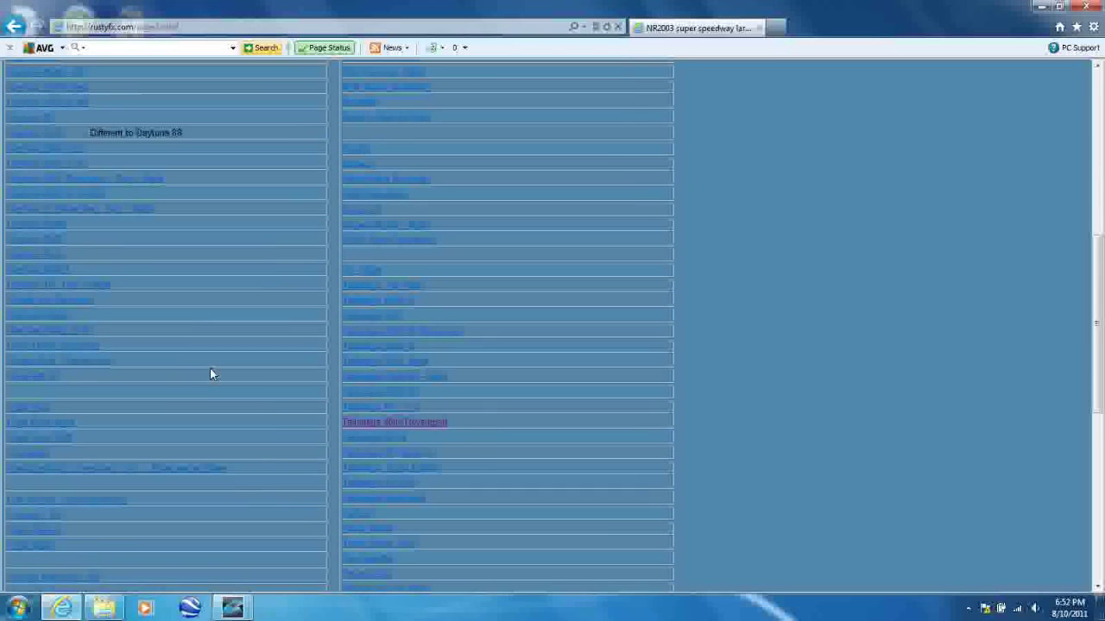
left_click(420, 425)
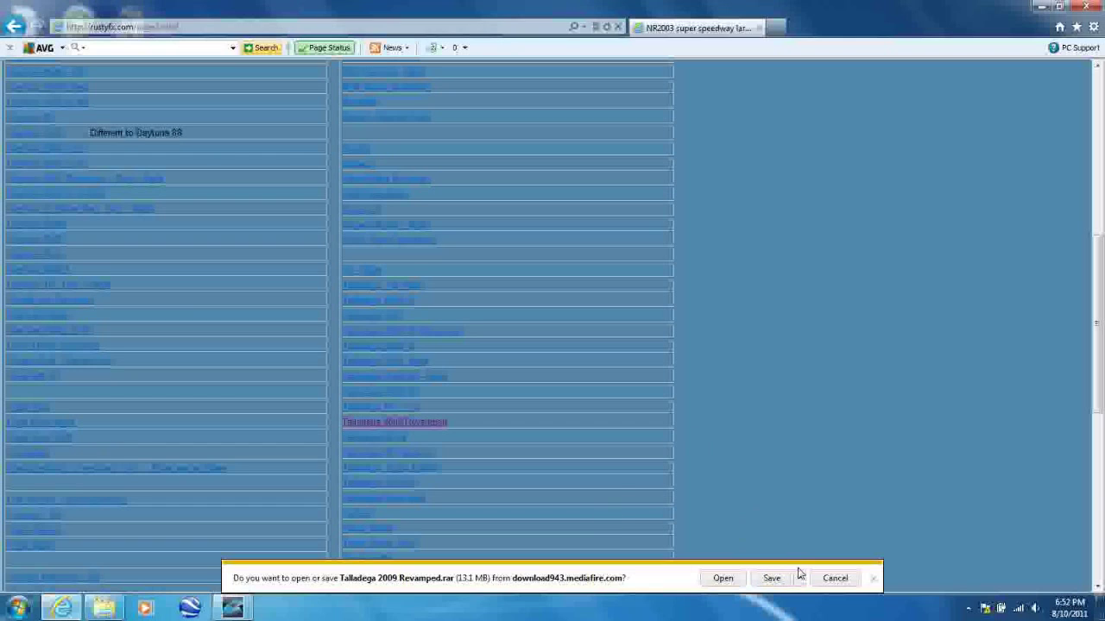
left_click(834, 578)
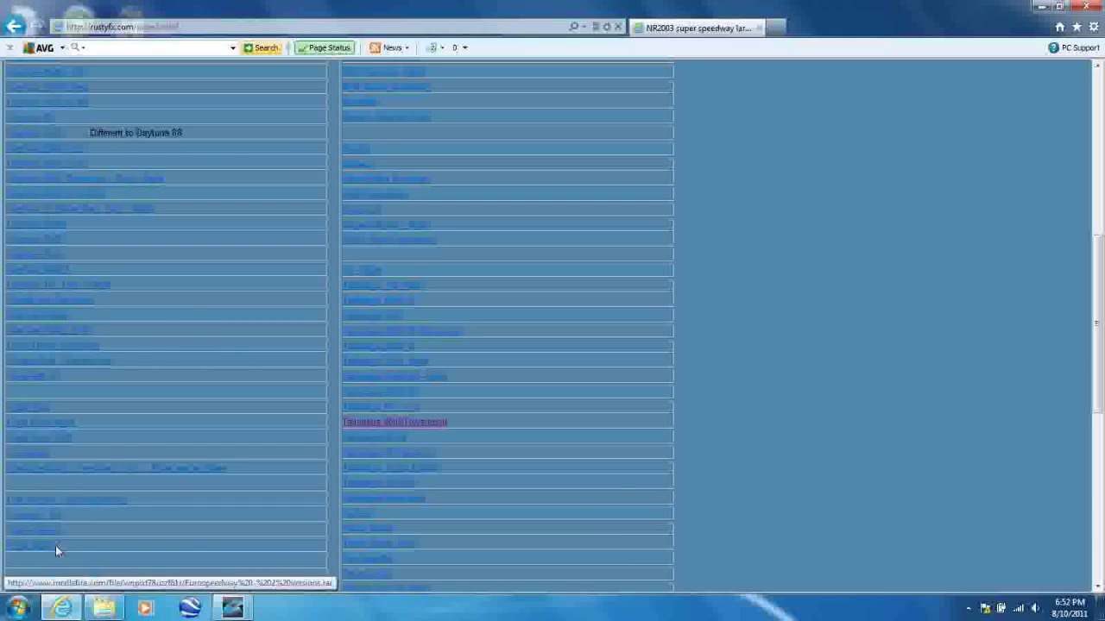
left_click(103, 609)
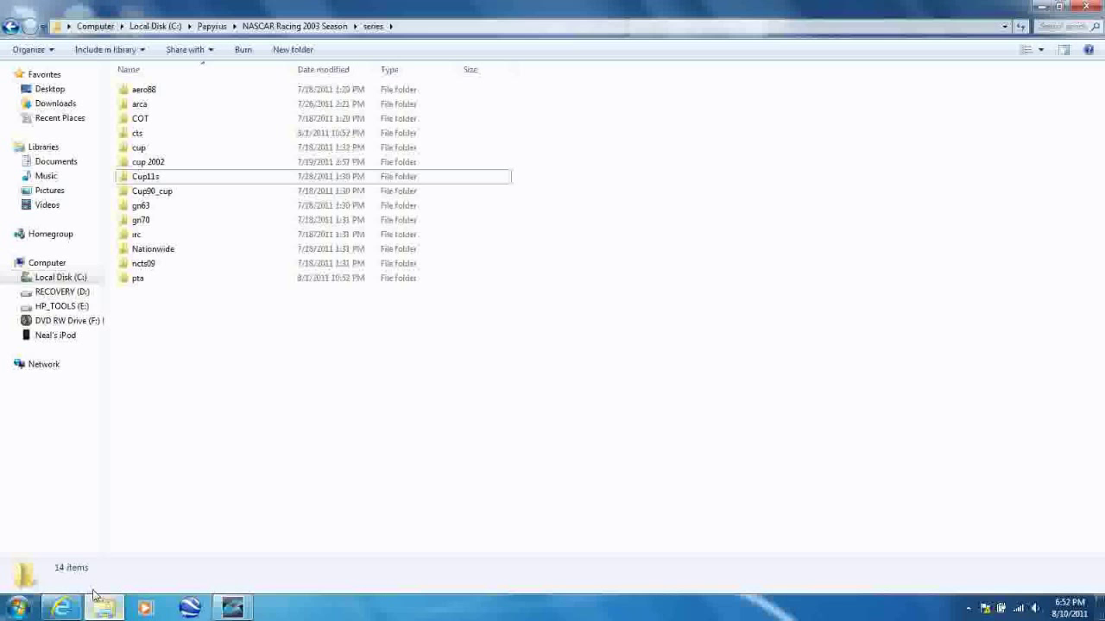
Show the Downloads folder, then launch 7-Zip Portable from a Start menu search for '7-z'
left_click(67, 108)
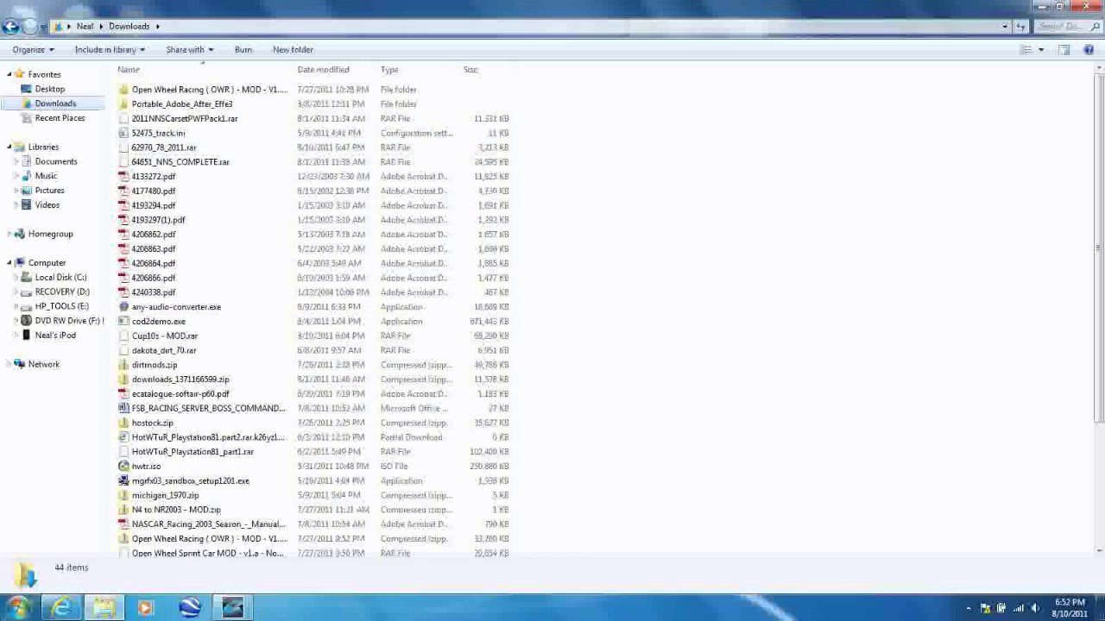
left_click(18, 608)
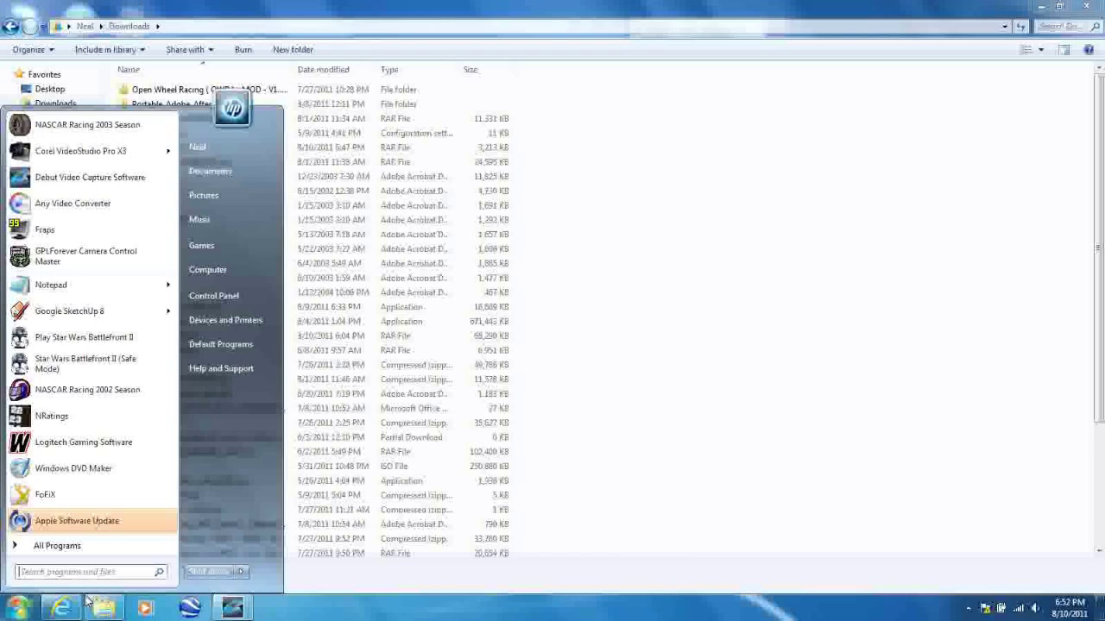
type("z")
key("BackSpace")
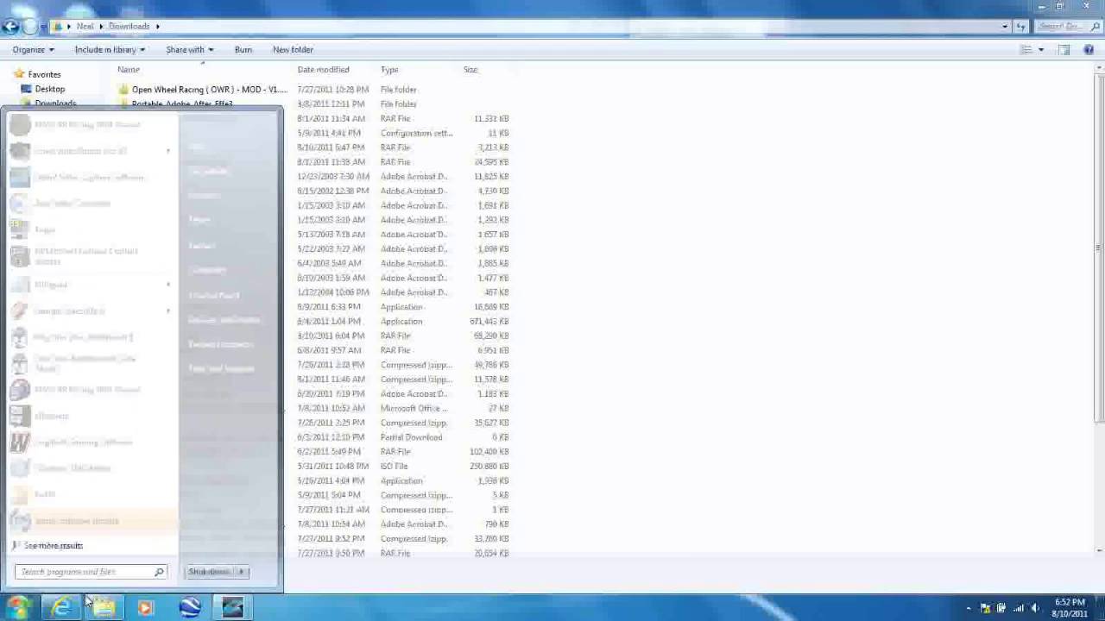
type("7-")
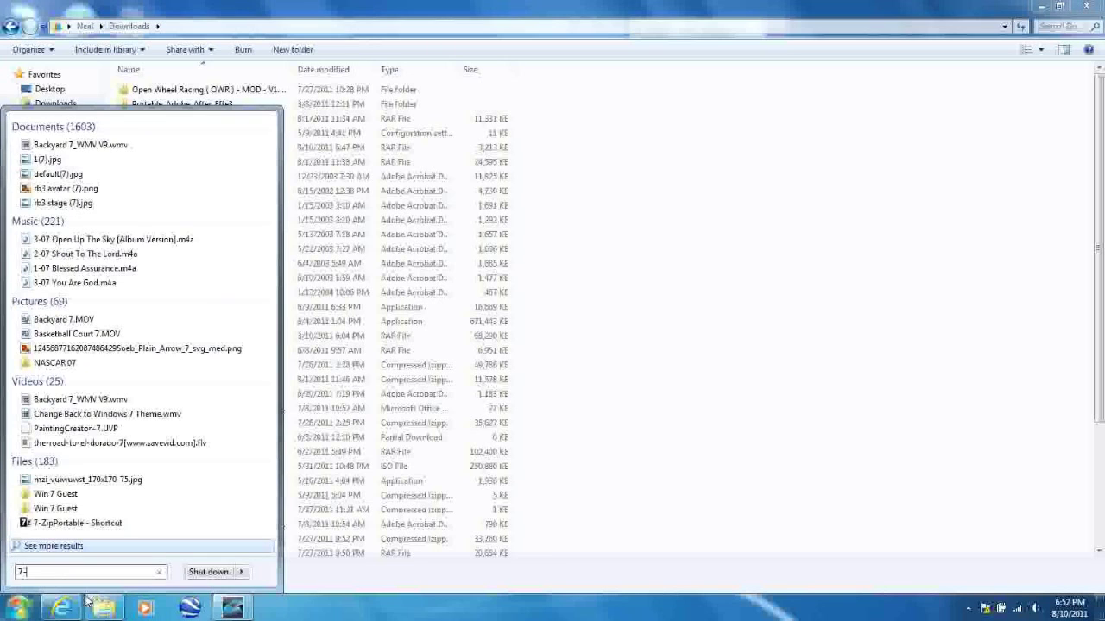
type("z")
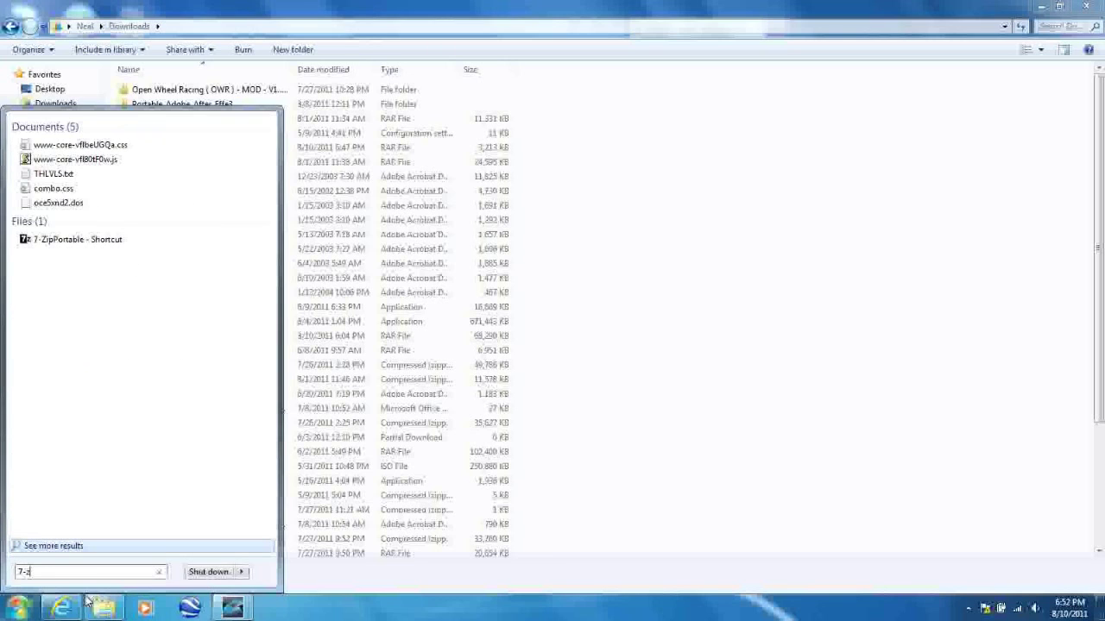
left_click(86, 245)
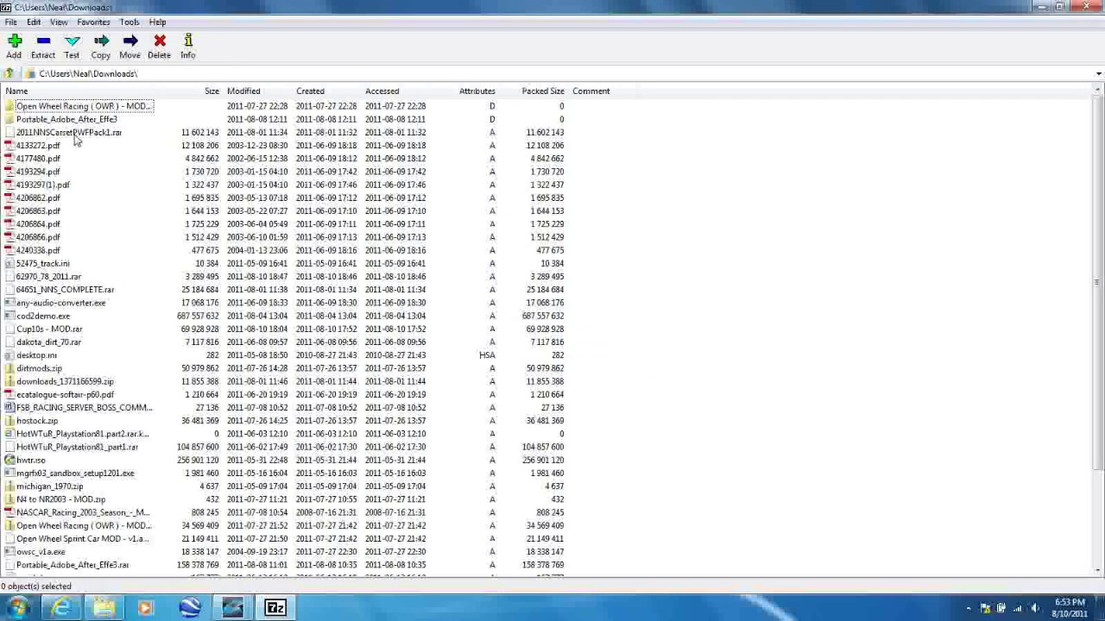
Open Talladega 2009 Revamped.rar from Downloads and select its Talladega_revamped_2009 folder
scroll(125, 464, "down", 3)
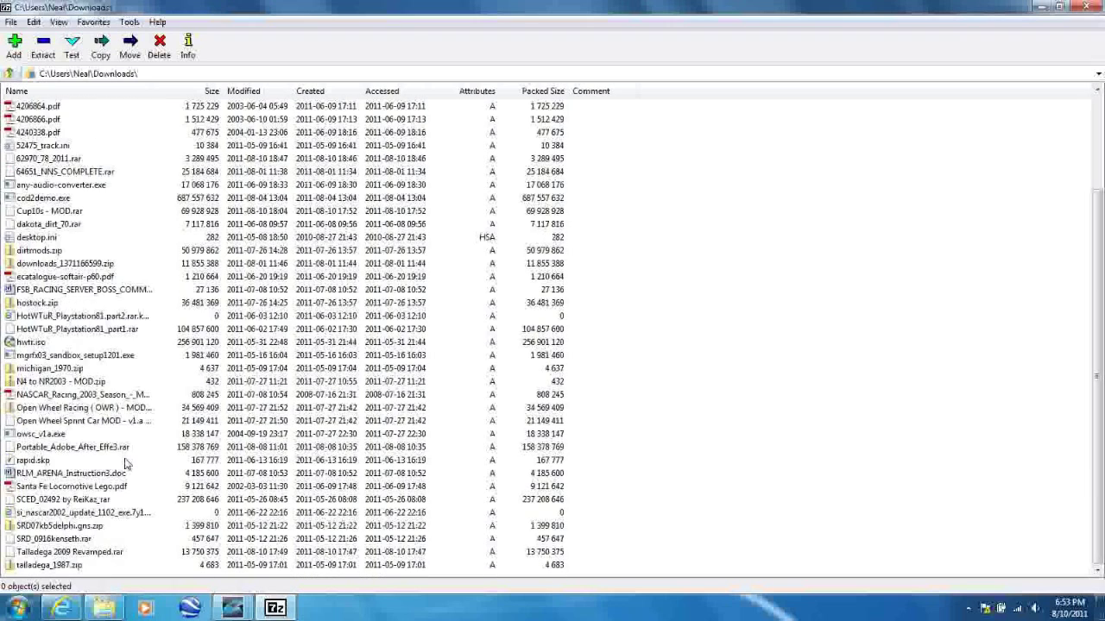
left_click(79, 552)
double_click(79, 552)
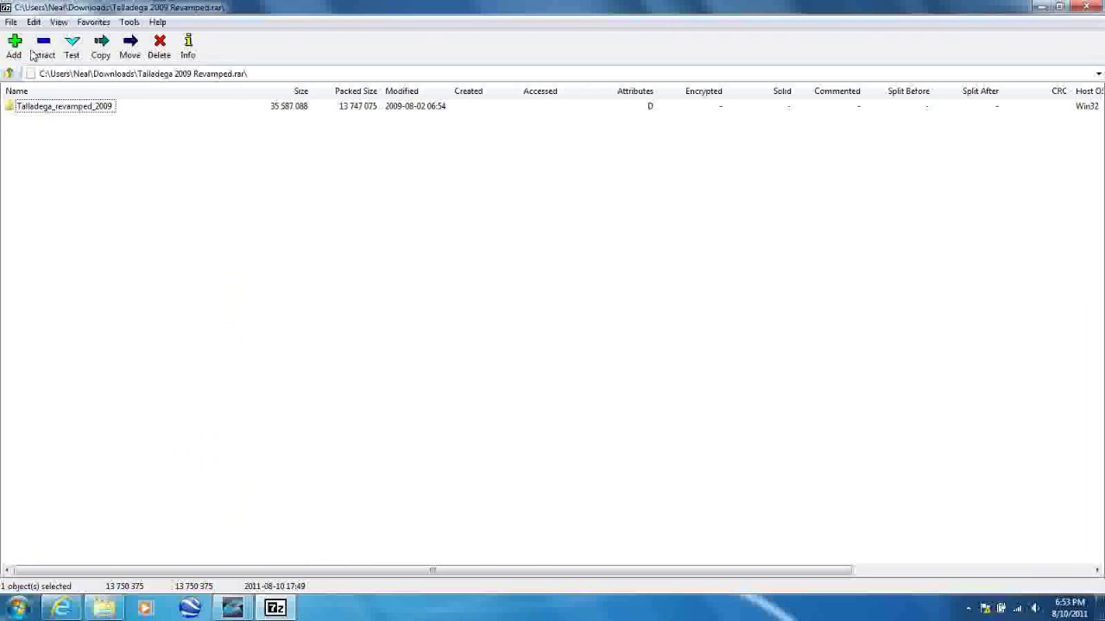
left_click(41, 108)
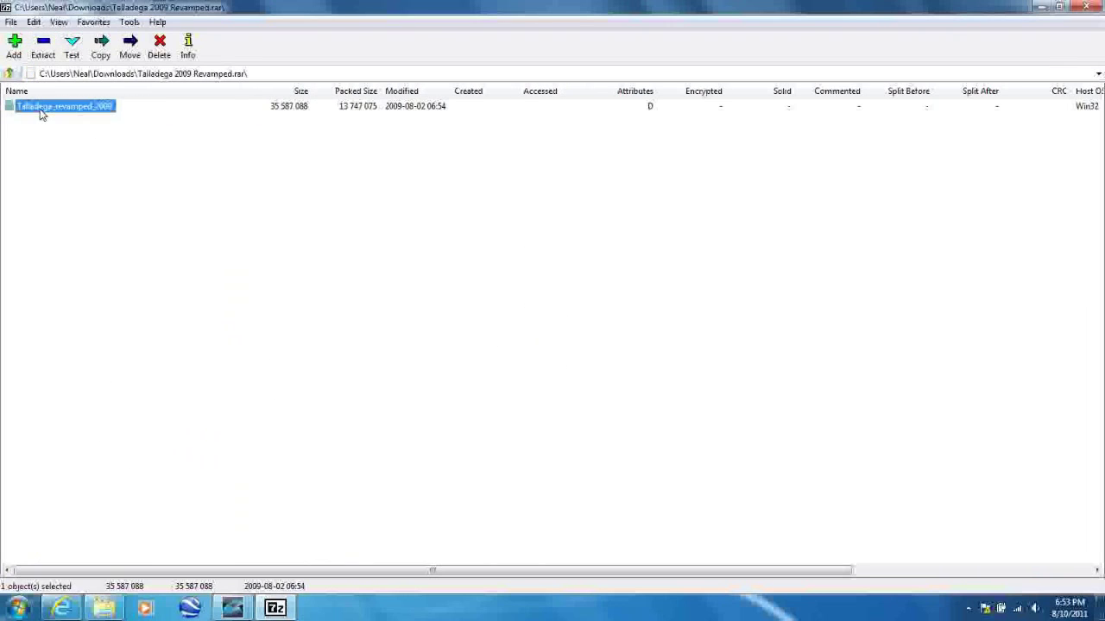
Start extracting Talladega_revamped_2009 and browse to C:\Papyrus\NASCAR Racing 2003 Season
left_click(43, 45)
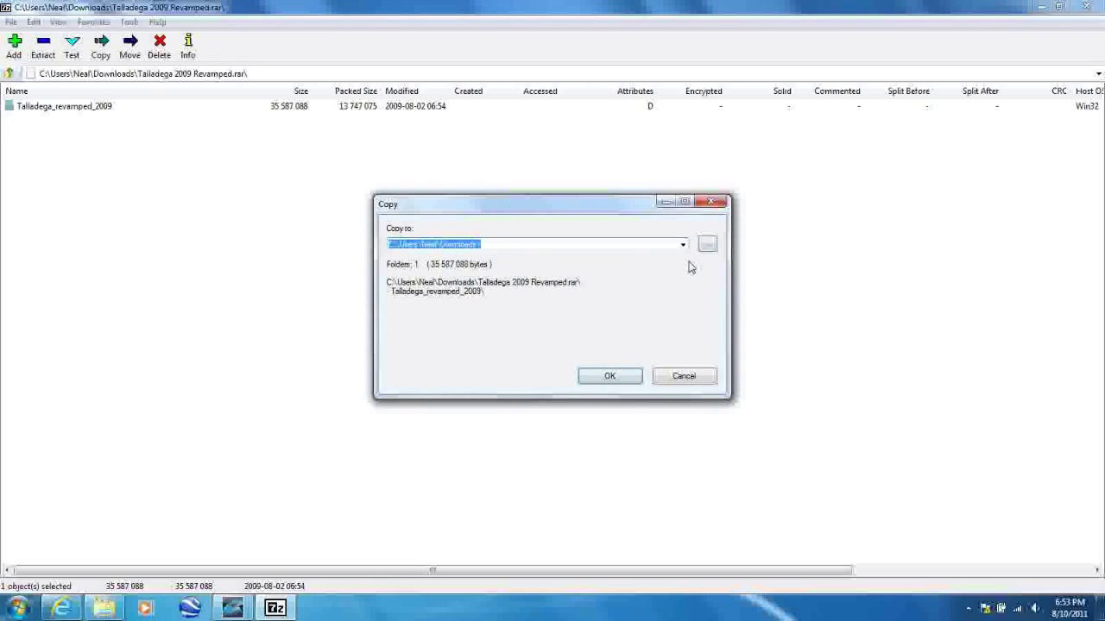
left_click(707, 244)
left_click_drag(645, 280, 643, 372)
left_click(463, 283)
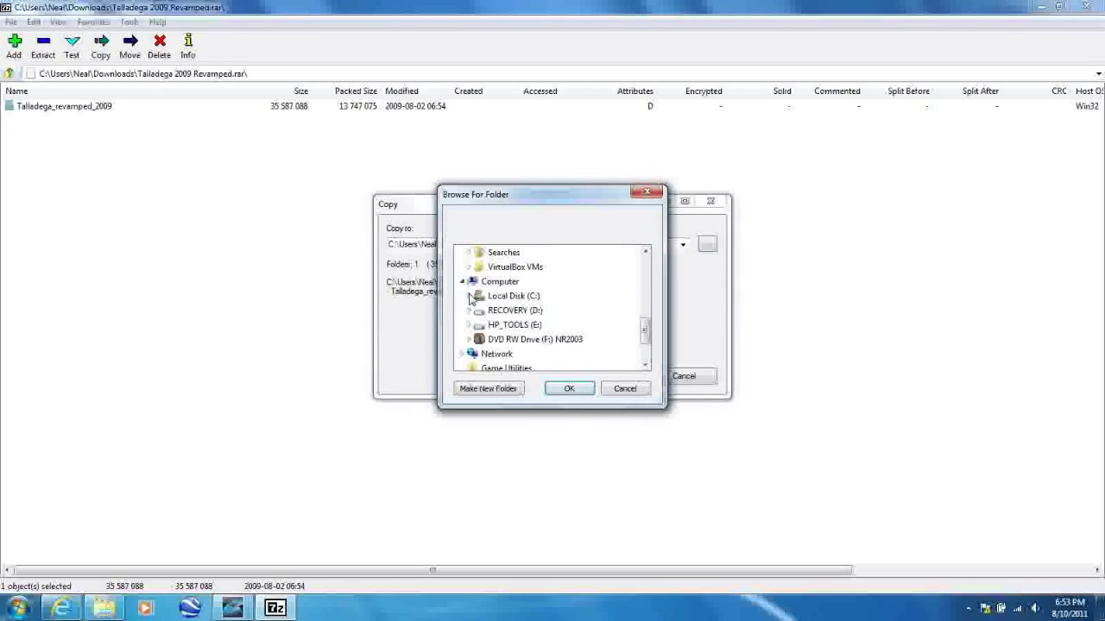
left_click(469, 296)
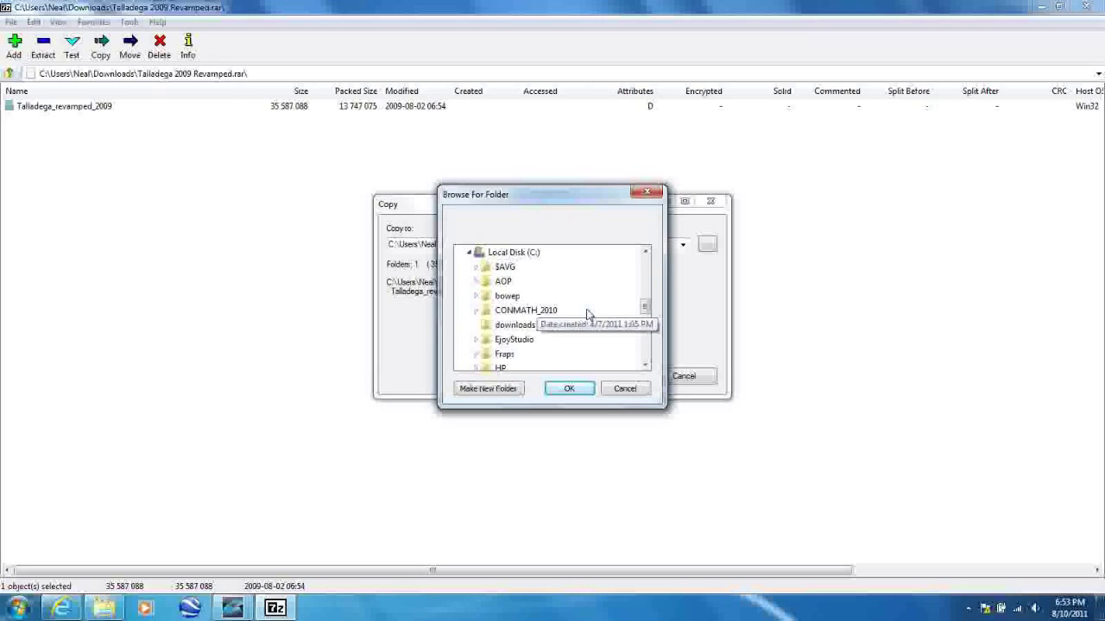
scroll(604, 354, "down", 2)
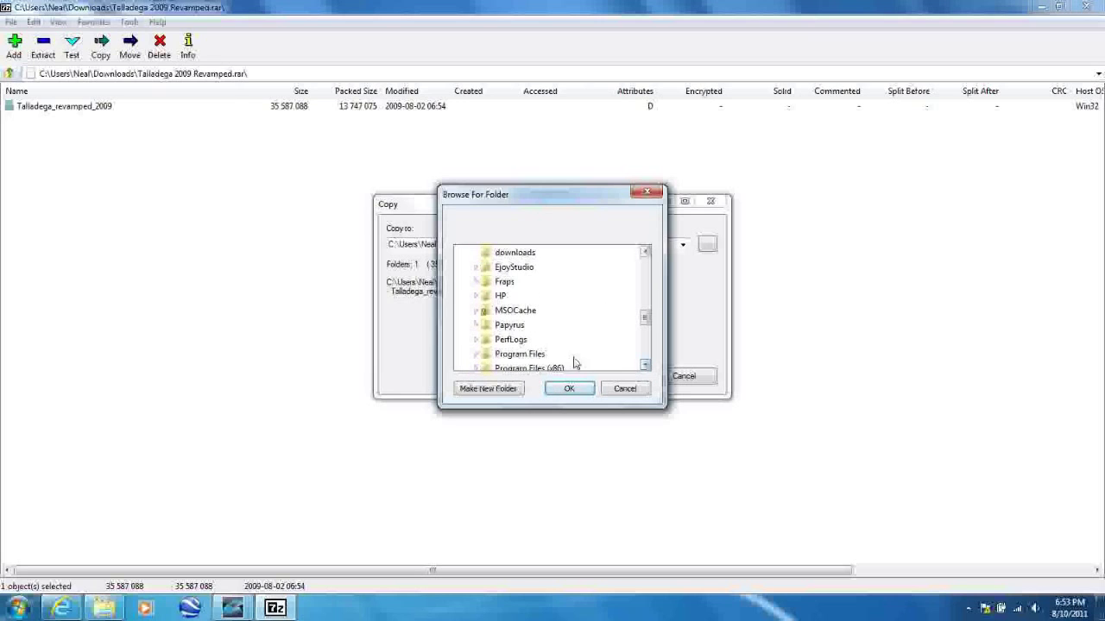
left_click(475, 325)
left_click(485, 327)
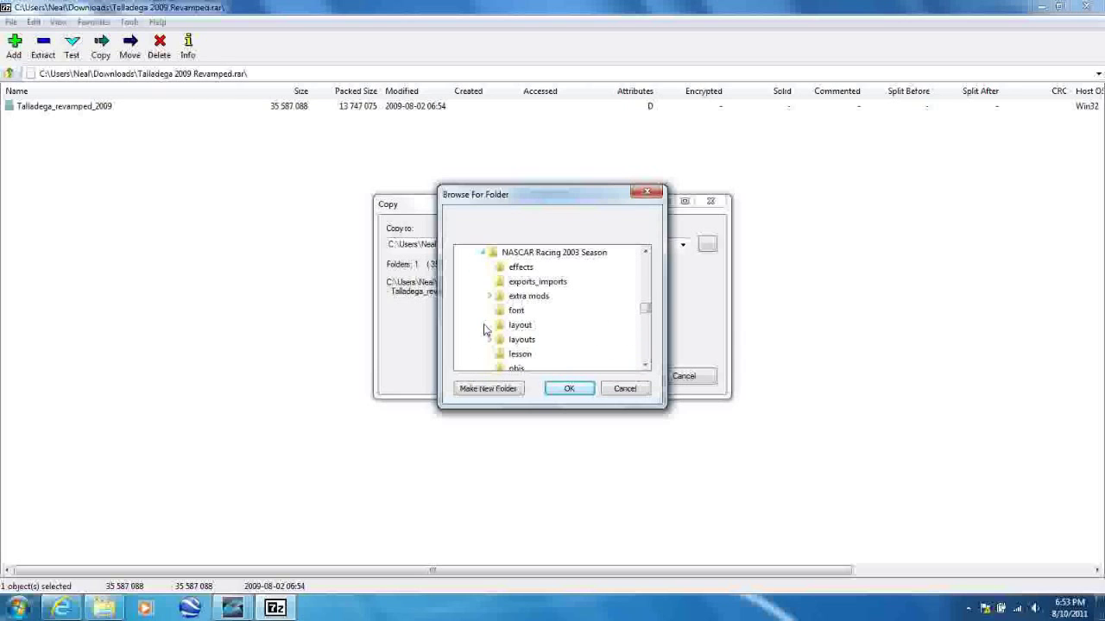
Choose the game's tracks folder as destination and extract the track into it
left_click(645, 366)
scroll(644, 366, "down", 4)
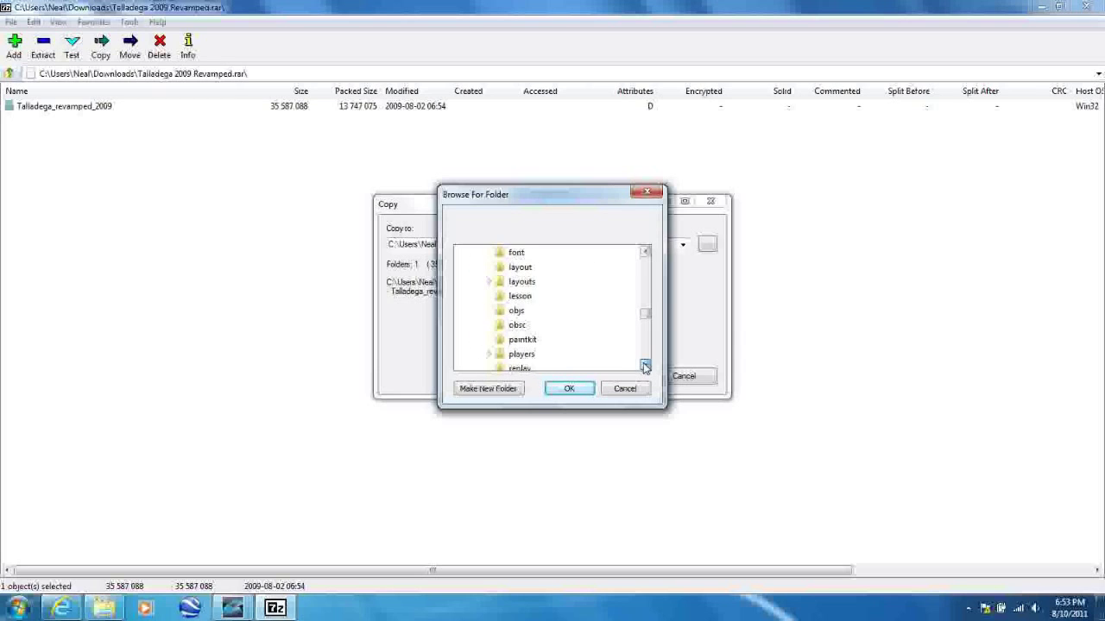
left_click(645, 366)
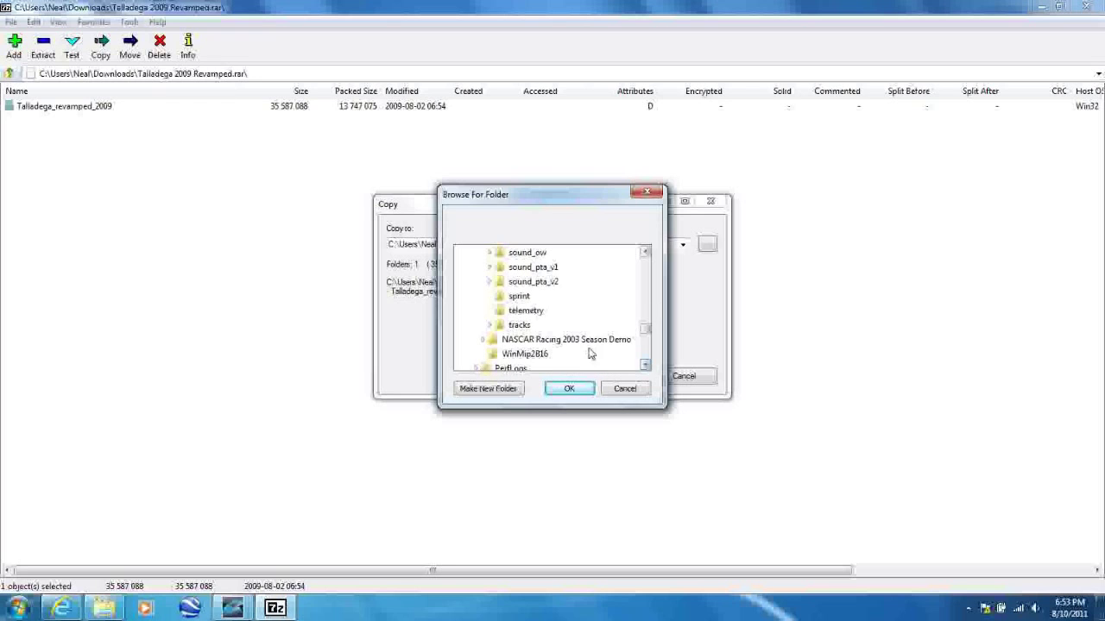
left_click(520, 326)
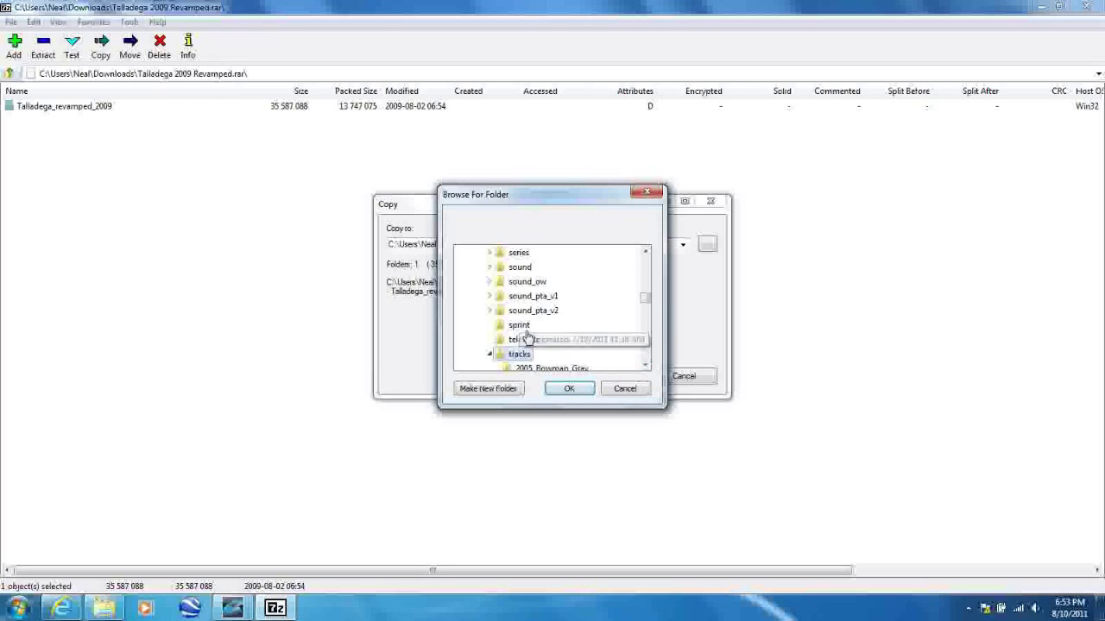
left_click(569, 390)
left_click(610, 376)
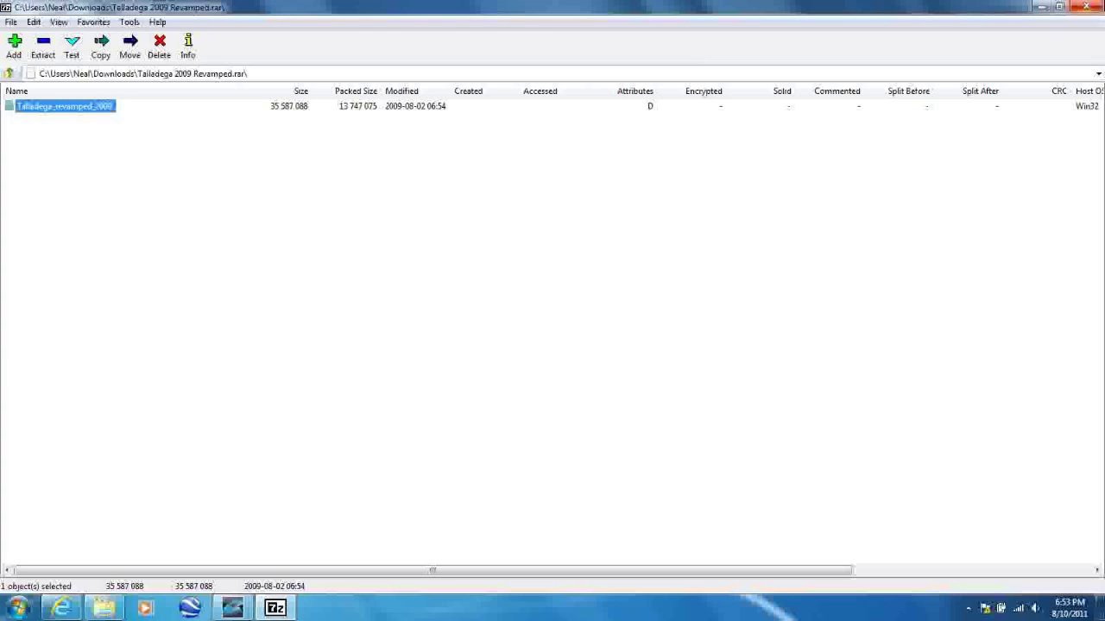
Return to rustyfx.com and start downloading Cup10s - MOD.rar from the NR2003 Mods page
left_click(1041, 6)
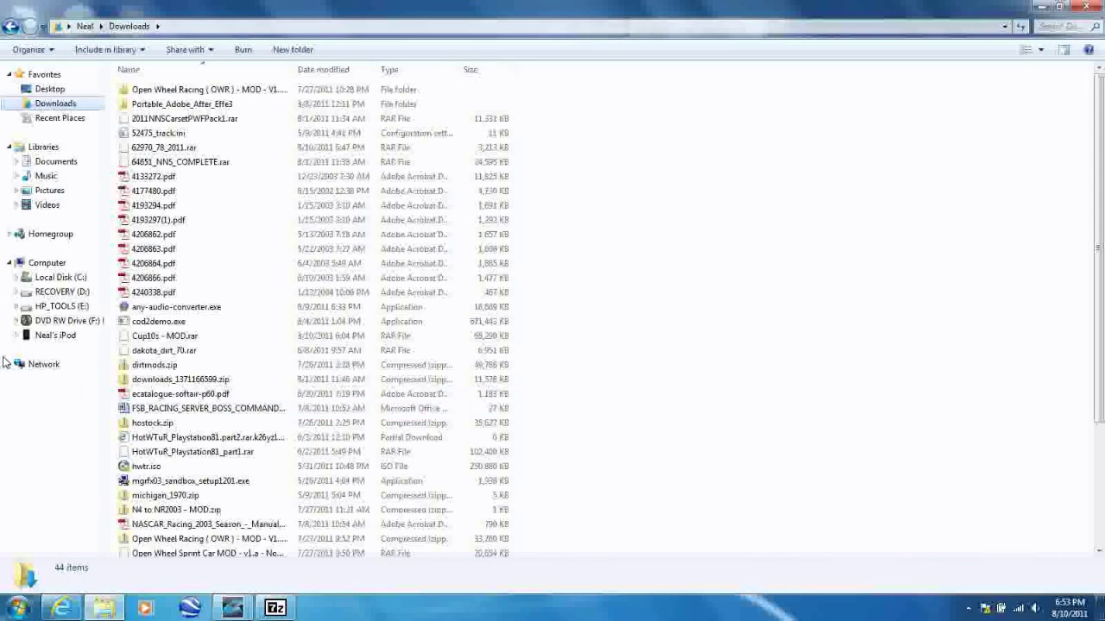
left_click(71, 609)
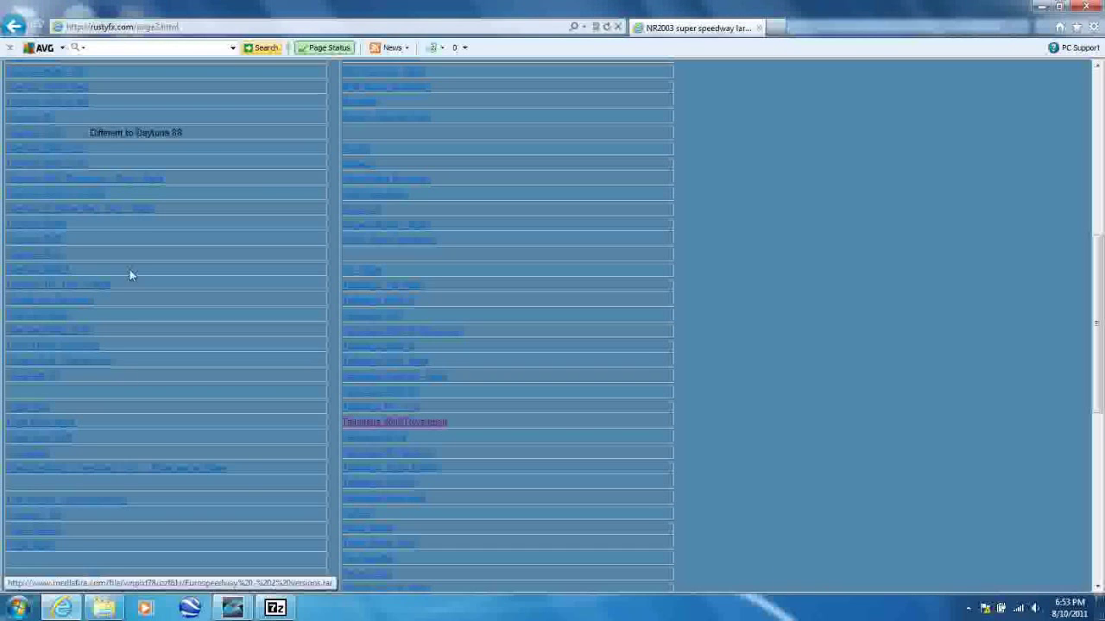
scroll(125, 218, "up", 10)
left_click(13, 24)
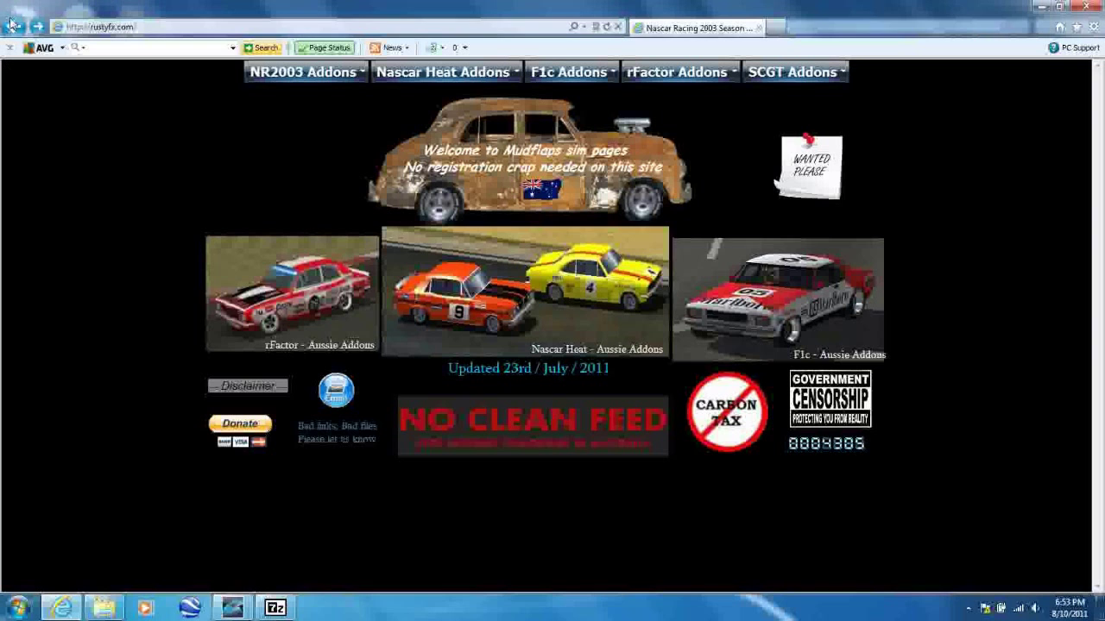
mouse_move(320, 73)
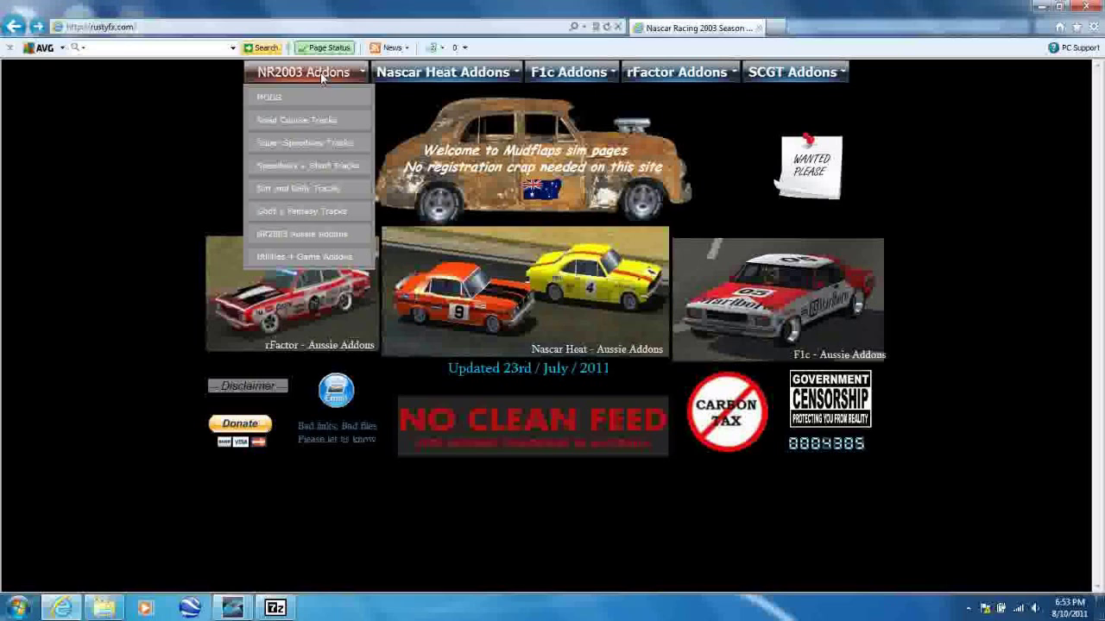
left_click(277, 99)
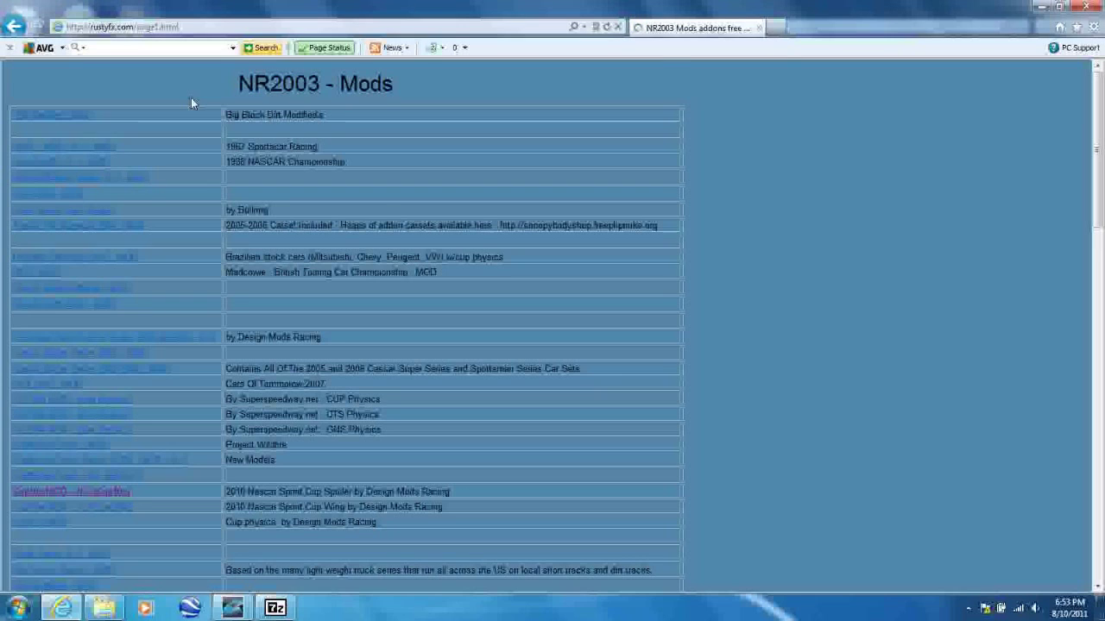
left_click(81, 494)
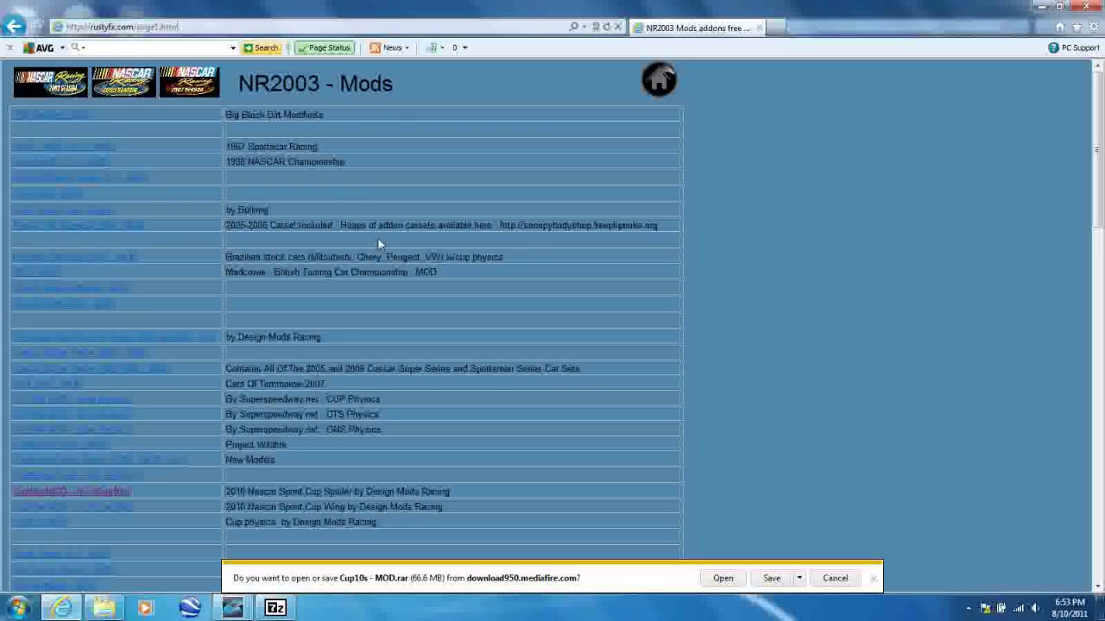
Dismiss the download prompt, then open Cup10s - MOD.rar in 7-Zip and select the Cup10s folder
left_click(835, 578)
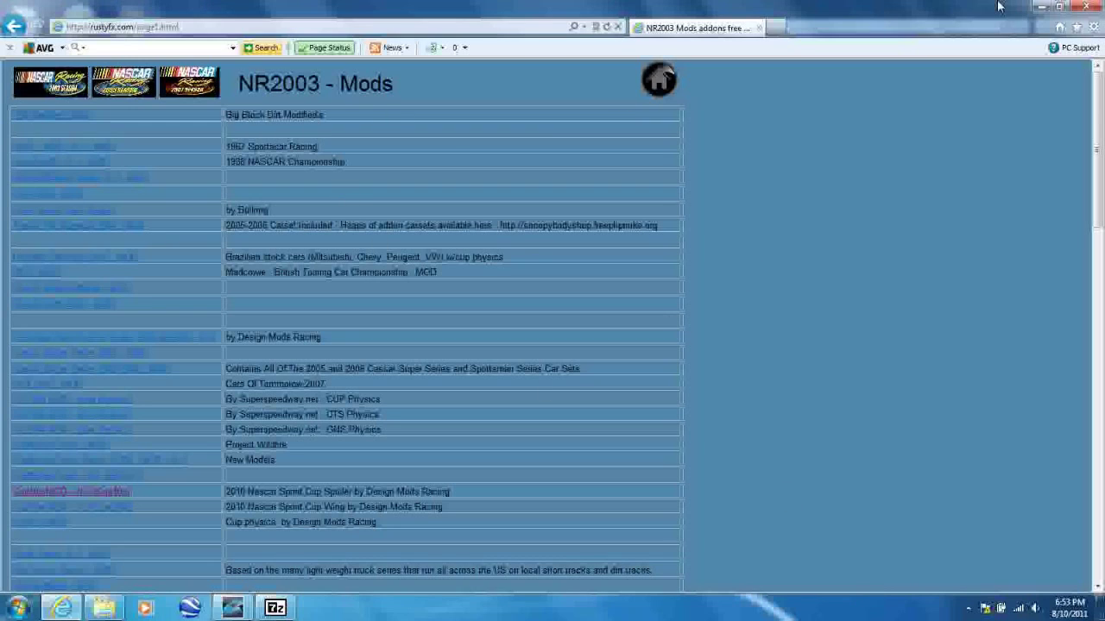
left_click(1041, 6)
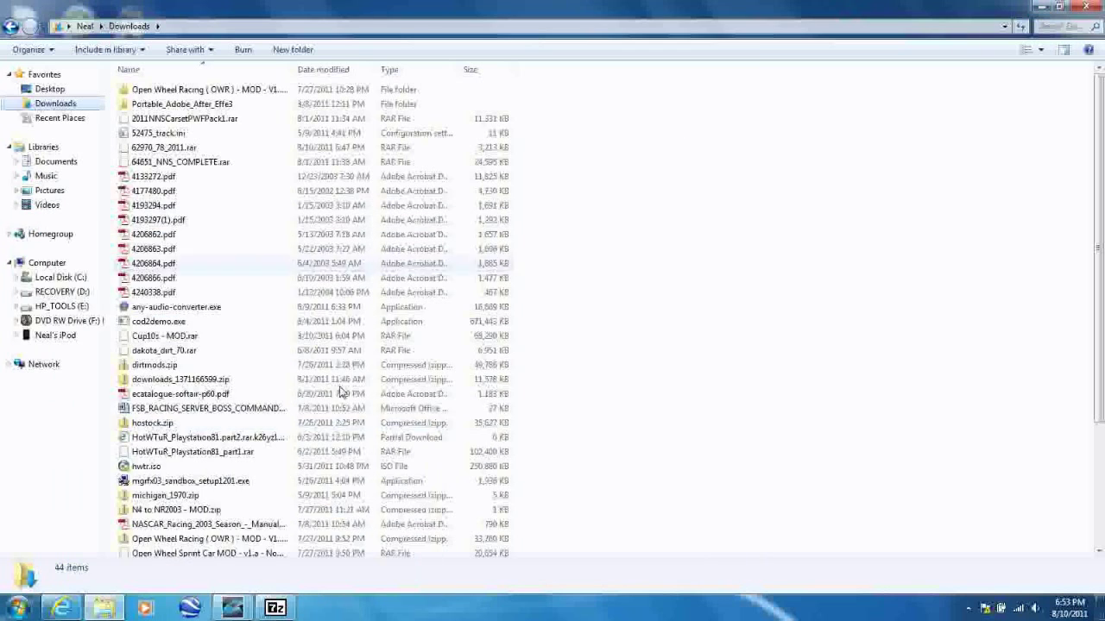
left_click(277, 609)
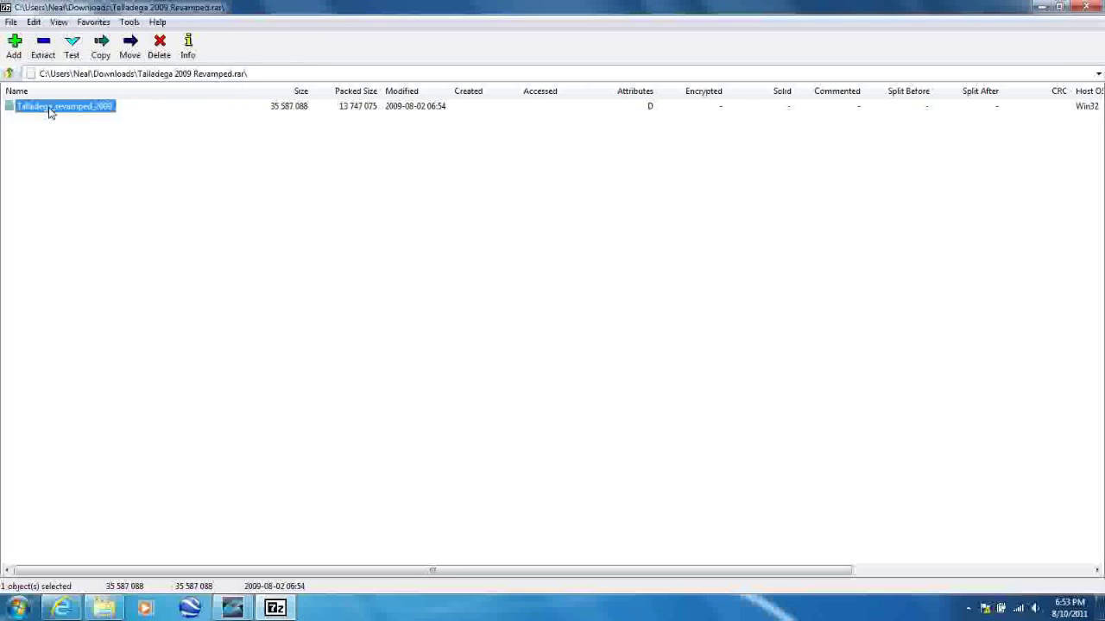
left_click(7, 73)
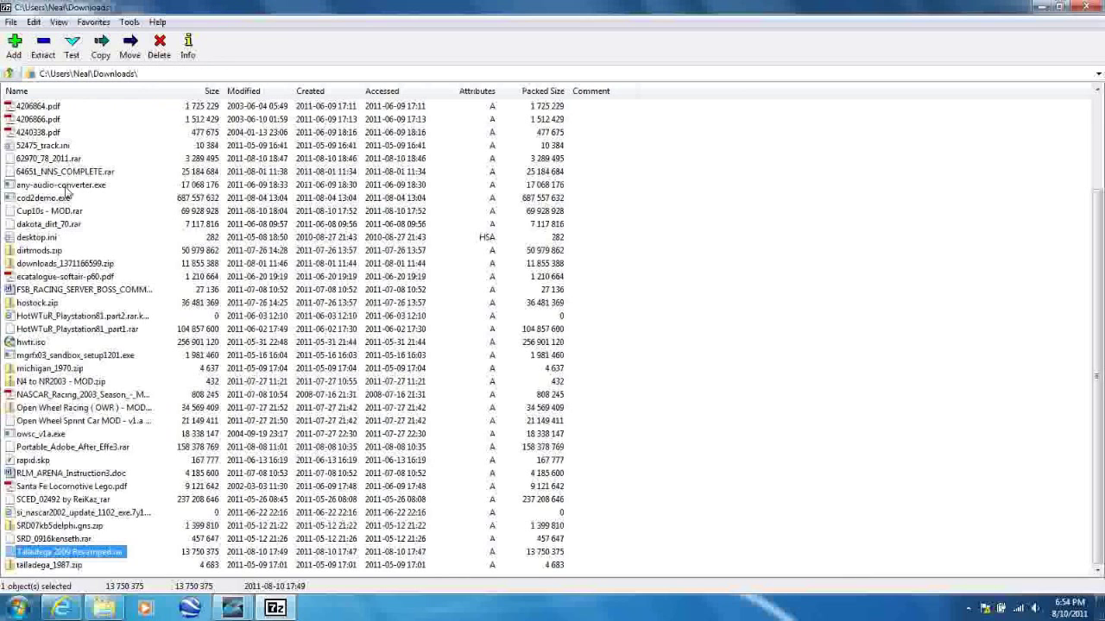
left_click(50, 212)
double_click(38, 213)
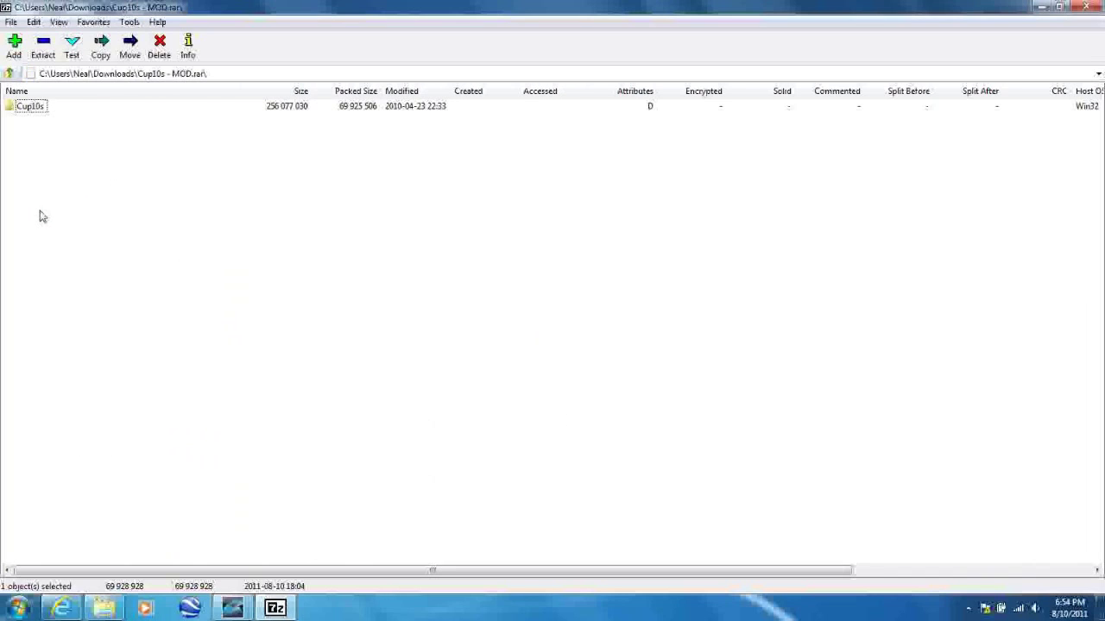
left_click(27, 107)
Start extracting Cup10s and browse the destination tree down to Local Disk (C:)
left_click(44, 50)
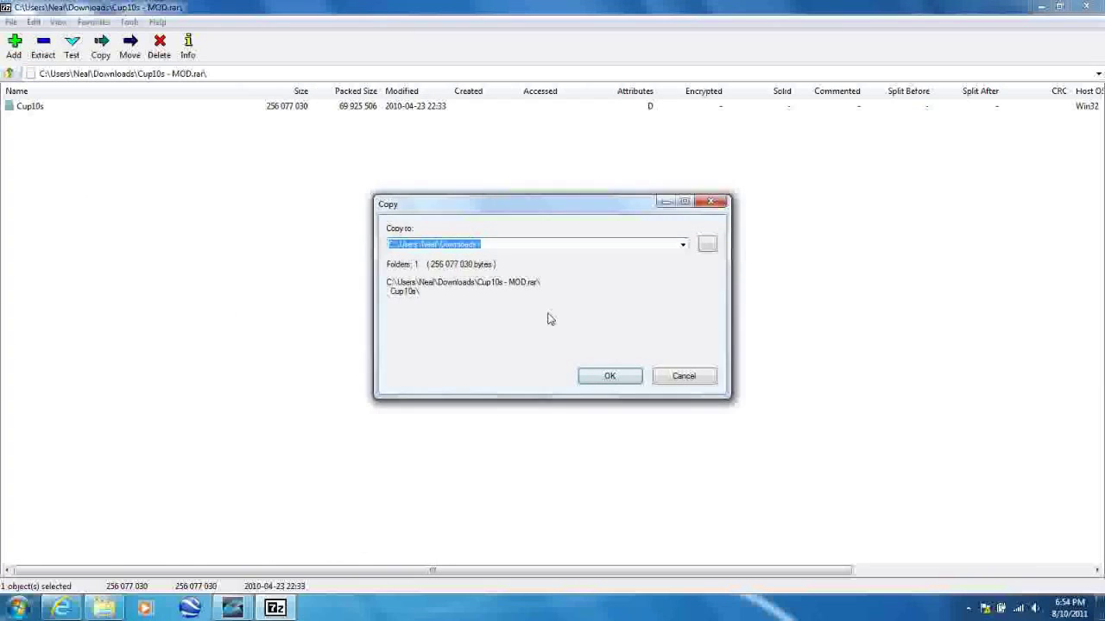
left_click(707, 245)
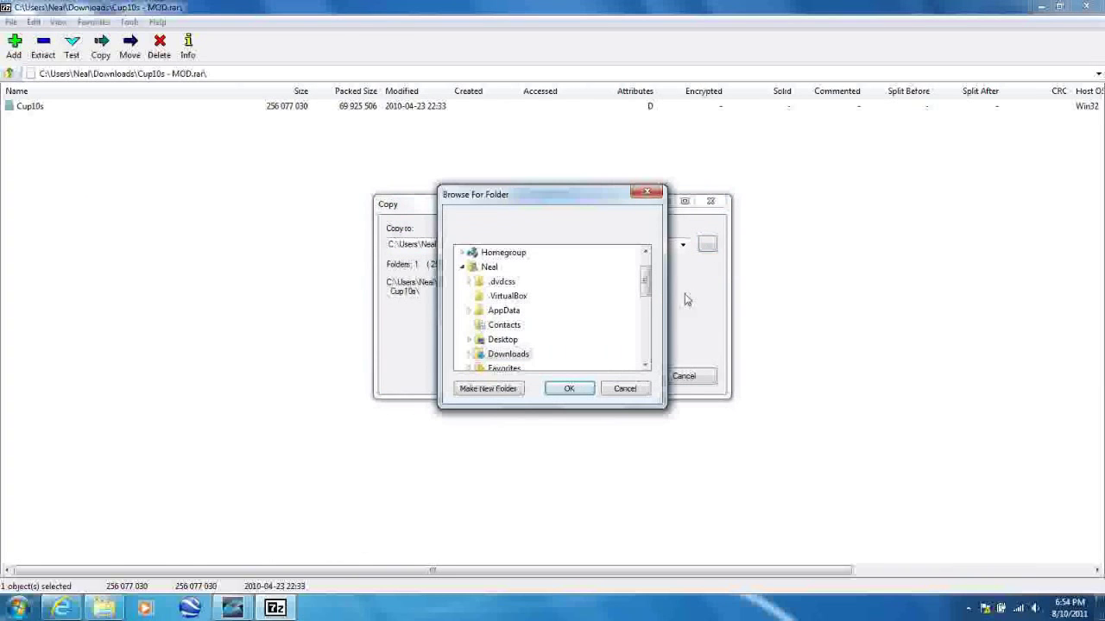
left_click_drag(644, 286, 644, 362)
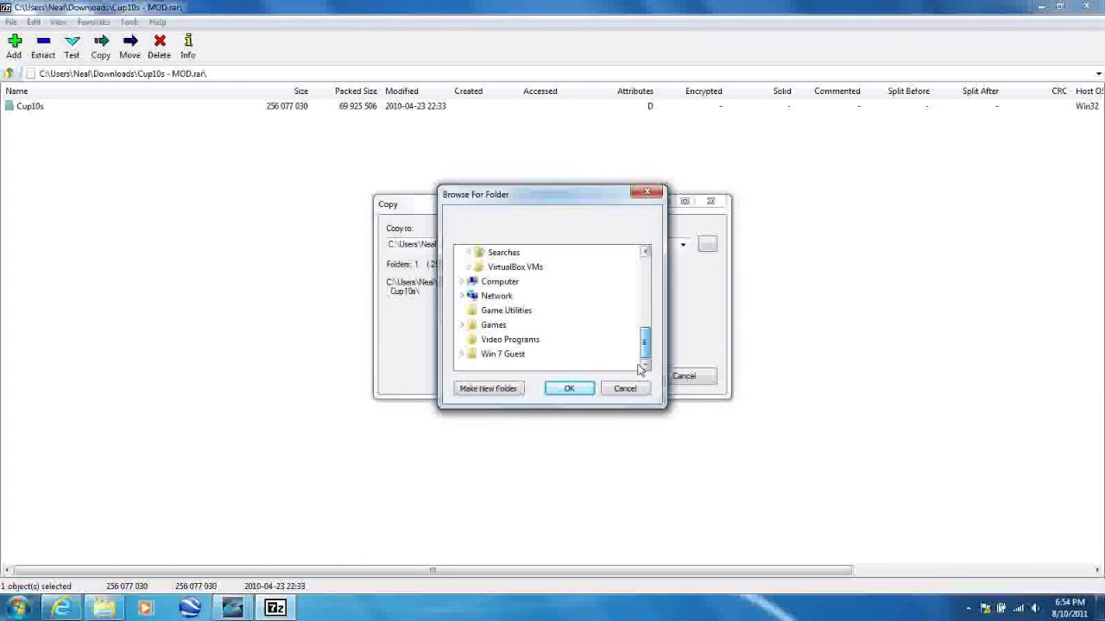
left_click(465, 283)
left_click(501, 296)
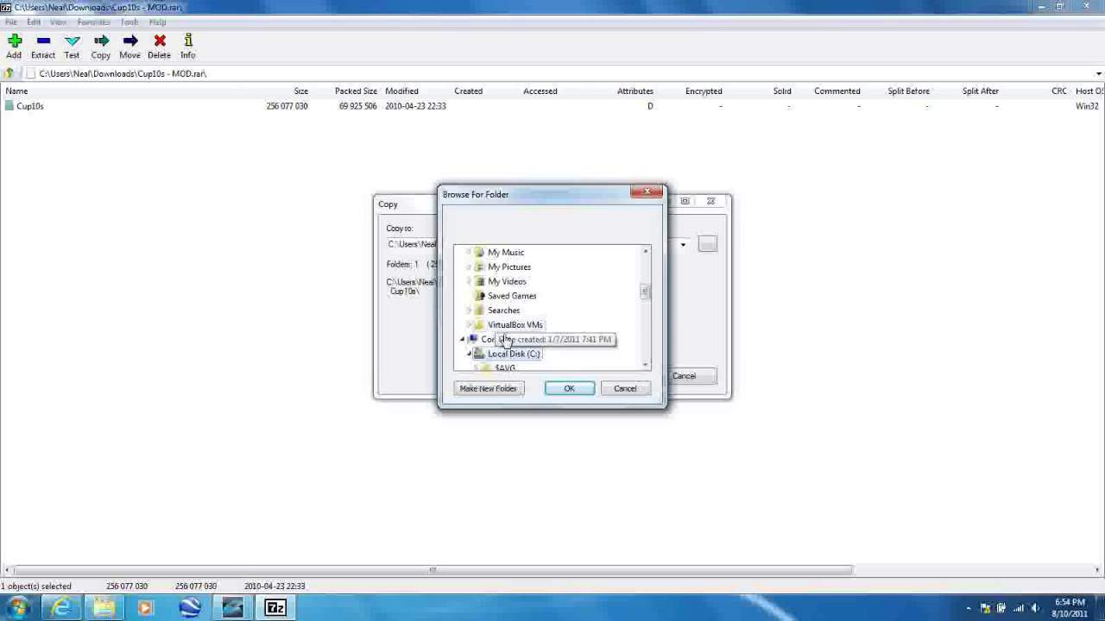
left_click_drag(645, 292, 645, 318)
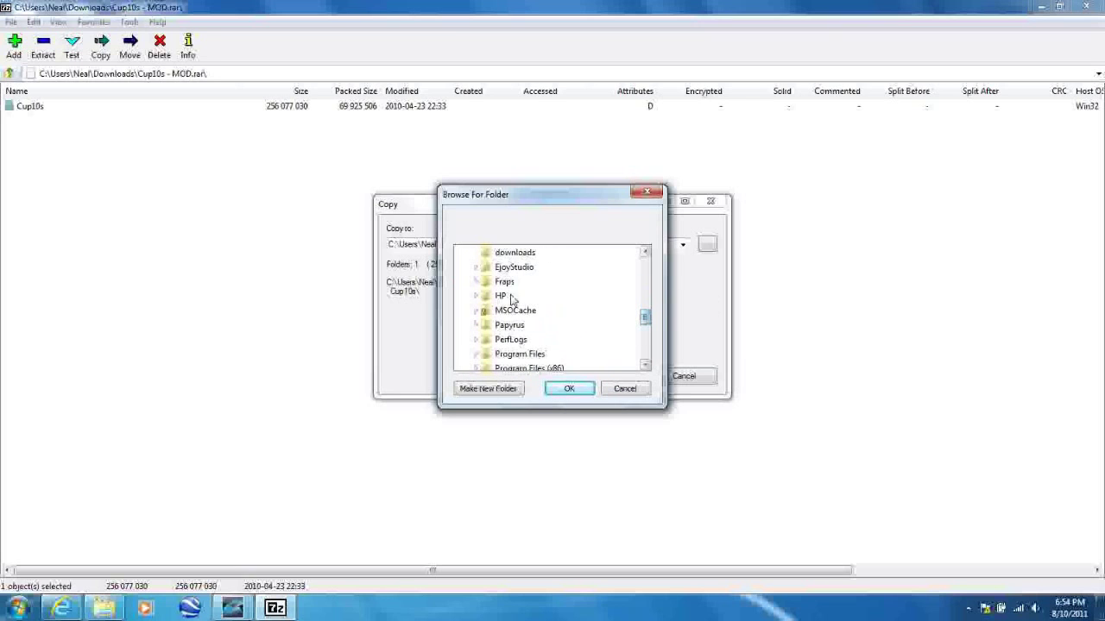
Set C:\Papyrus\NASCAR Racing 2003 Season\series as destination and extract Cup10s there
left_click(481, 326)
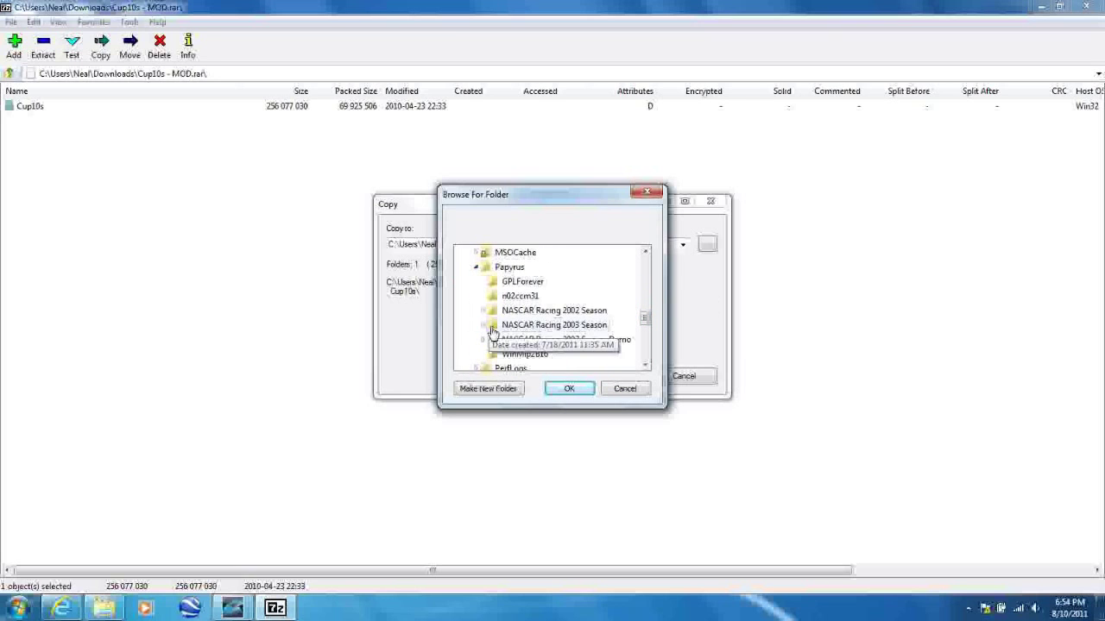
left_click(483, 325)
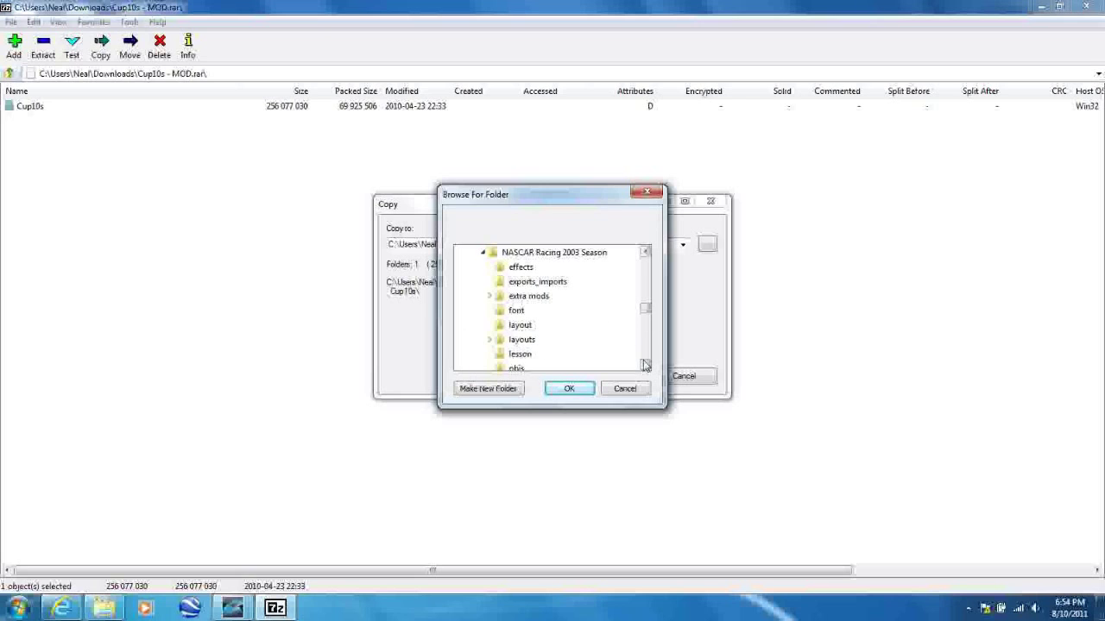
left_click_drag(644, 366, 645, 366)
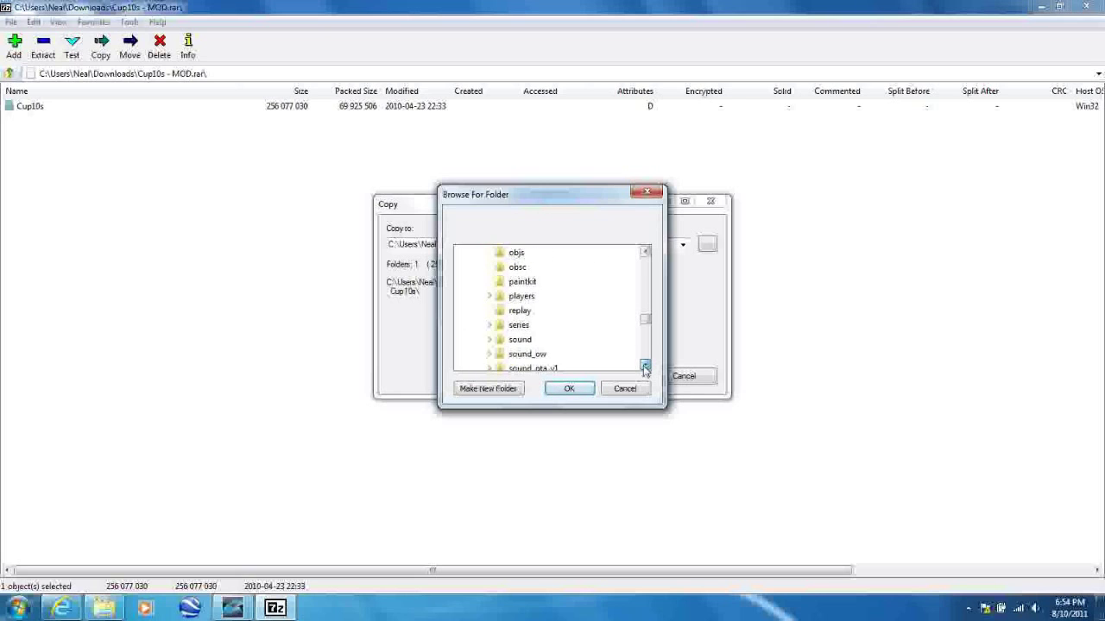
left_click(498, 327)
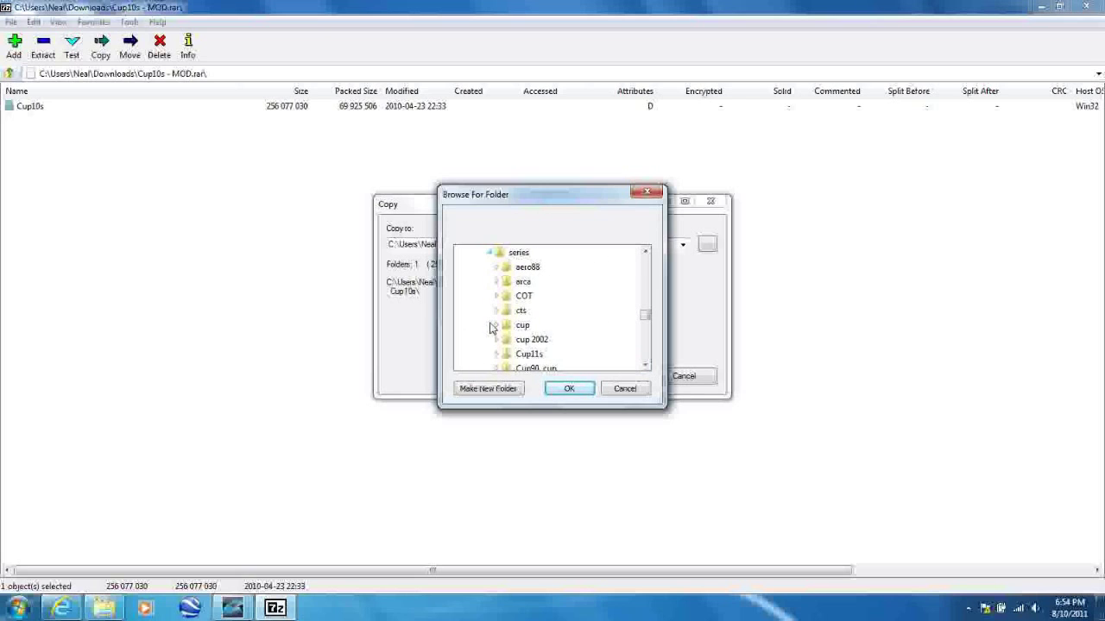
left_click(516, 254)
left_click(577, 389)
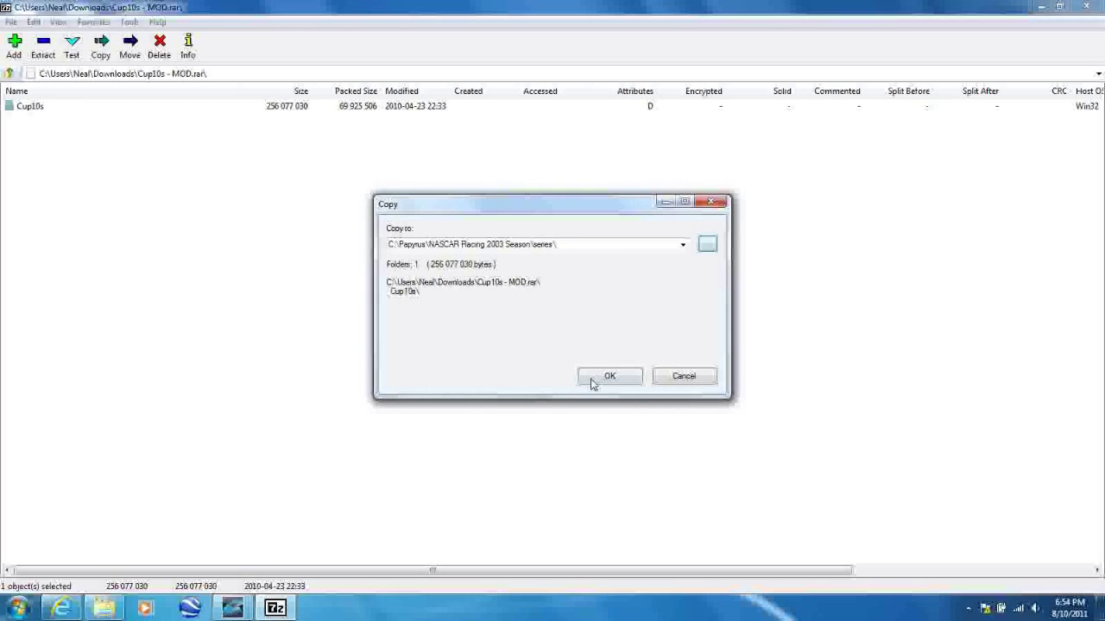
left_click(601, 377)
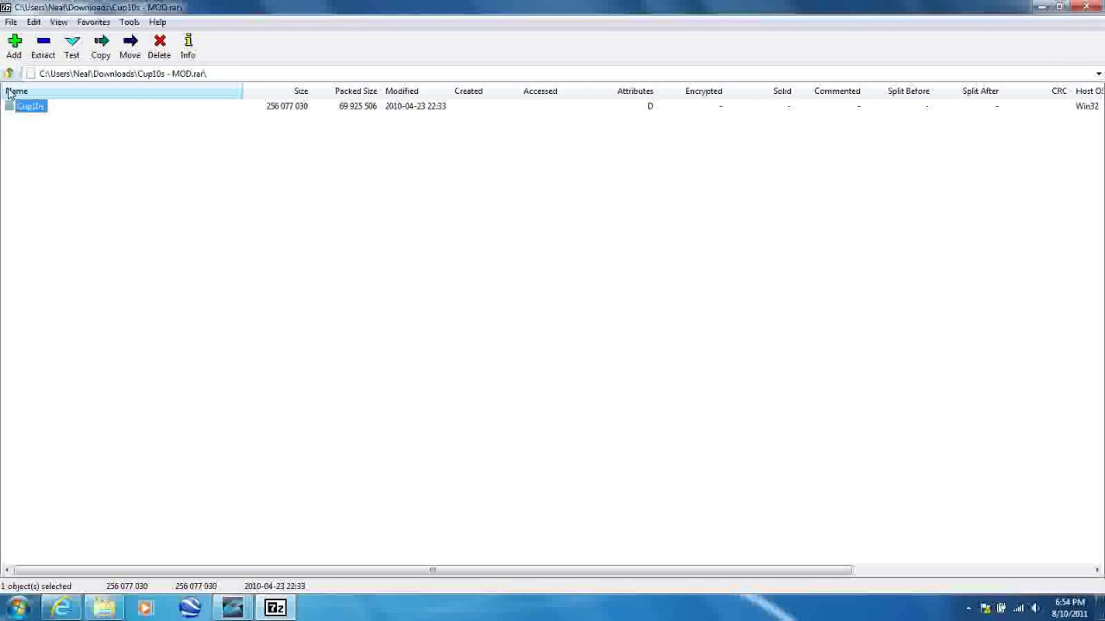
Minimize 7-Zip and navigate Explorer to C:\Papyrus\NASCAR Racing 2003 Season
left_click(1034, 6)
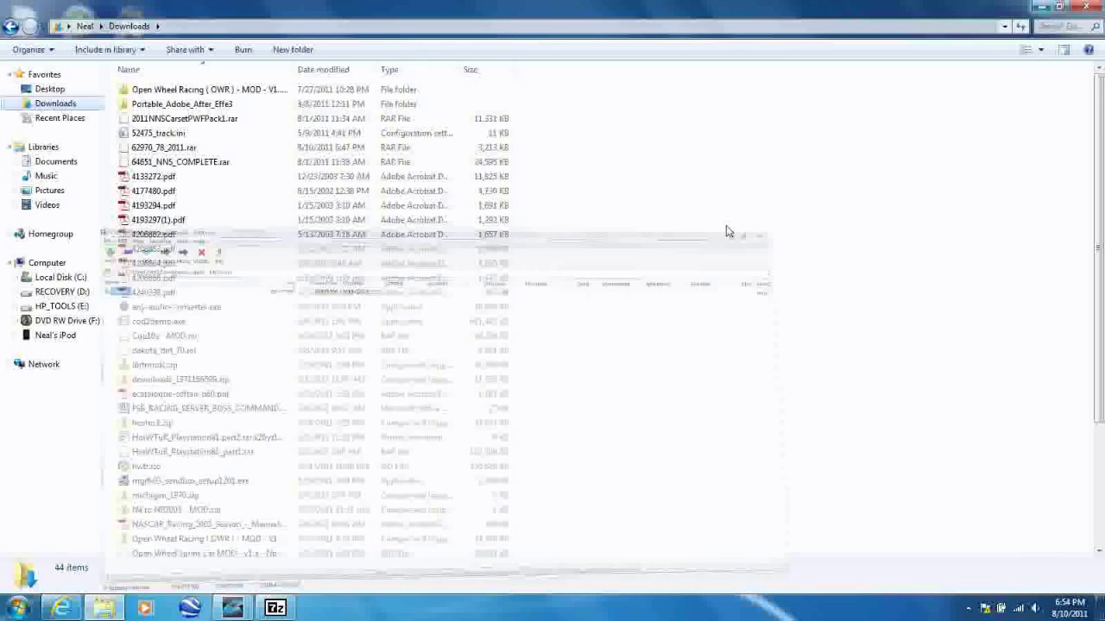
mouse_move(108, 611)
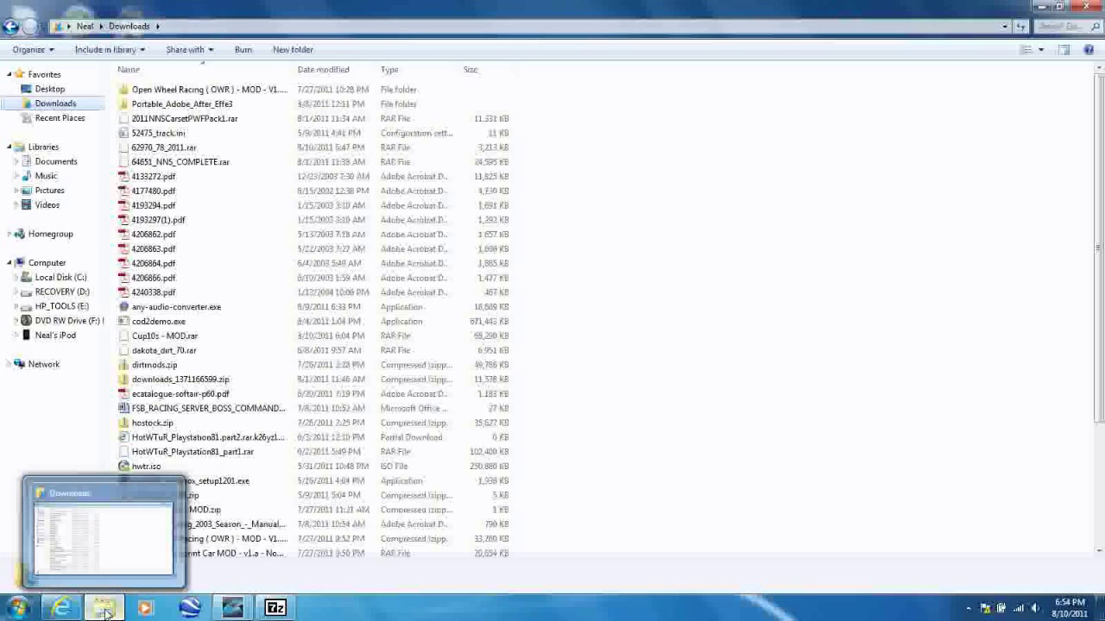
left_click(105, 610)
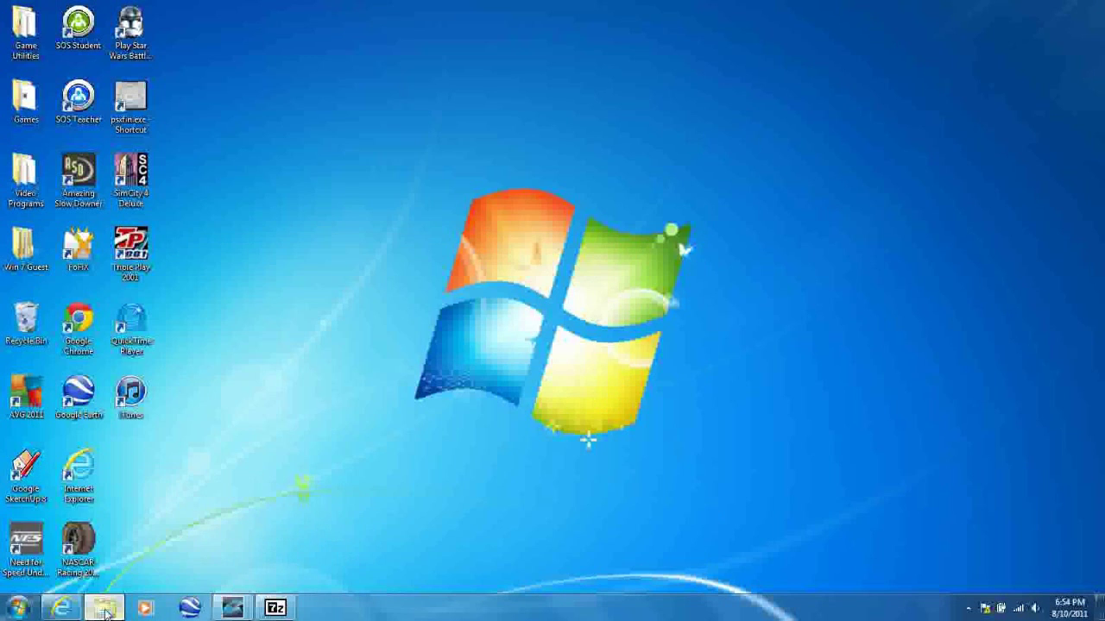
left_click(105, 609)
left_click(60, 277)
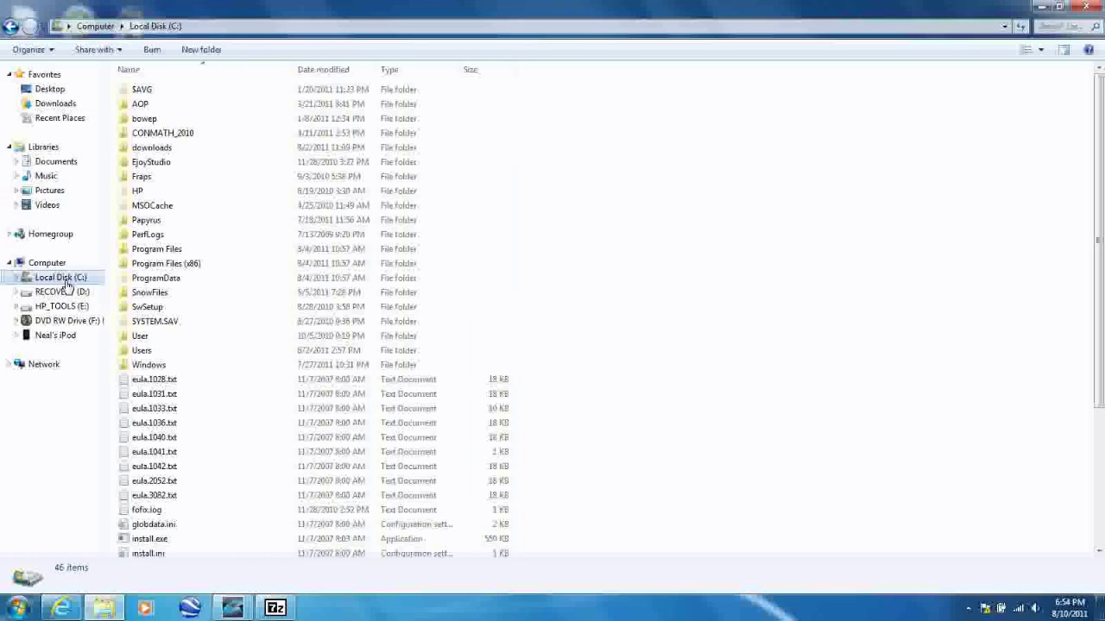
double_click(140, 222)
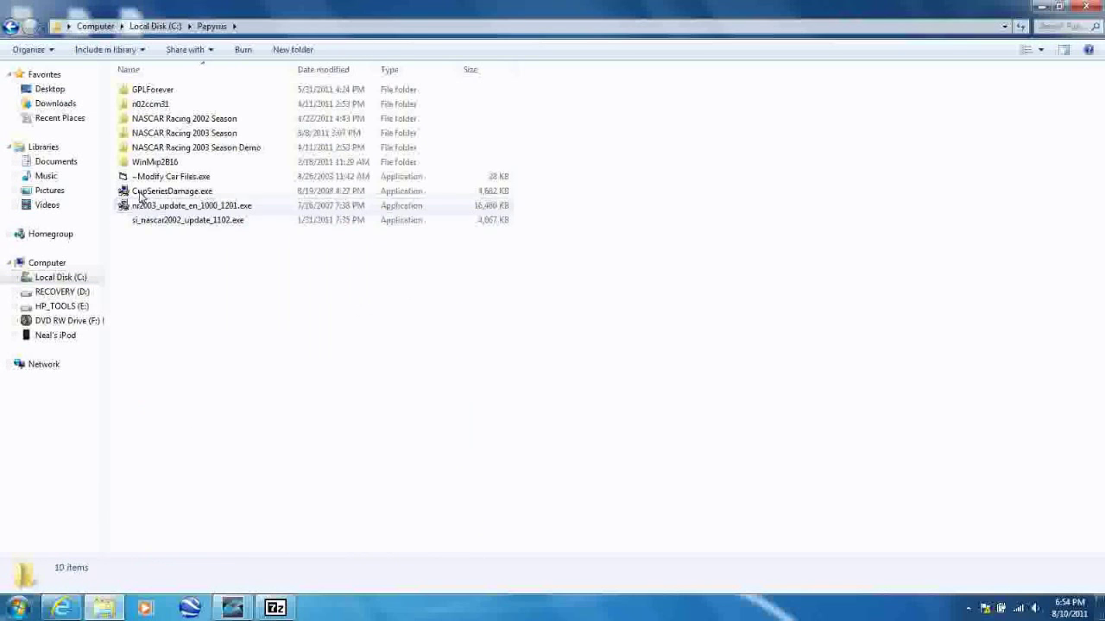
left_click(139, 139)
double_click(140, 138)
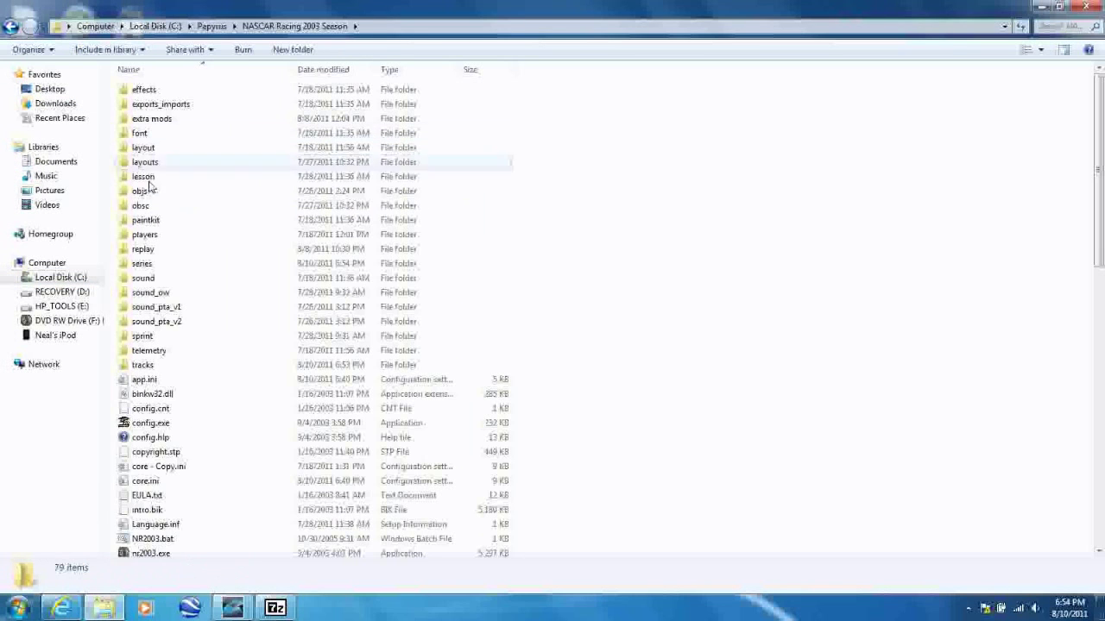
Browse the car files in series\Cup10s\cars, then go back to the series folder
double_click(145, 263)
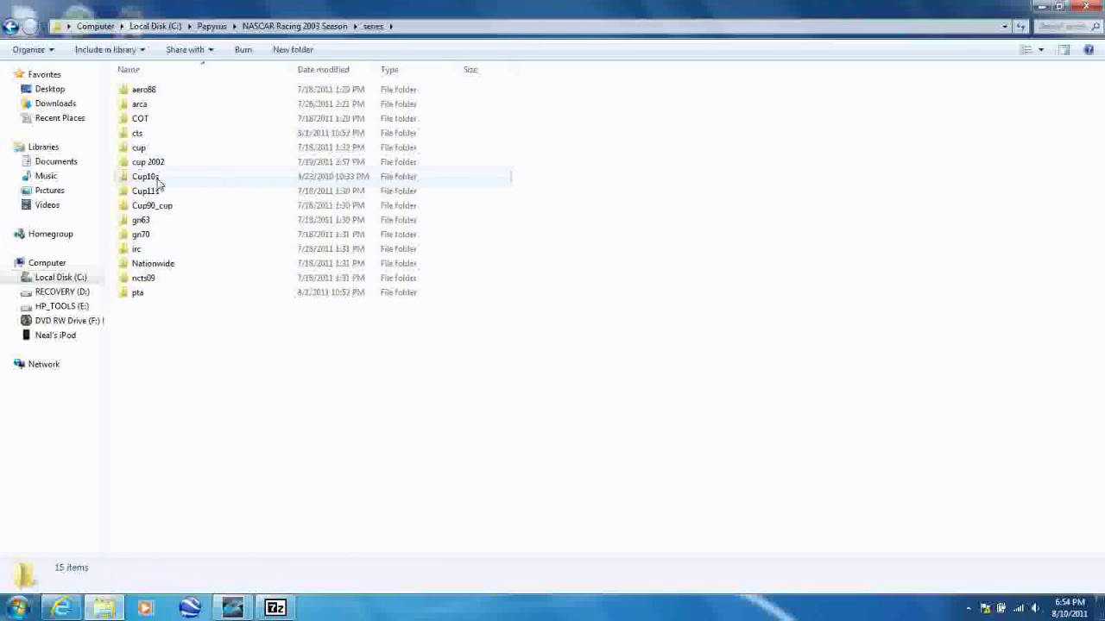
left_click(147, 177)
double_click(147, 177)
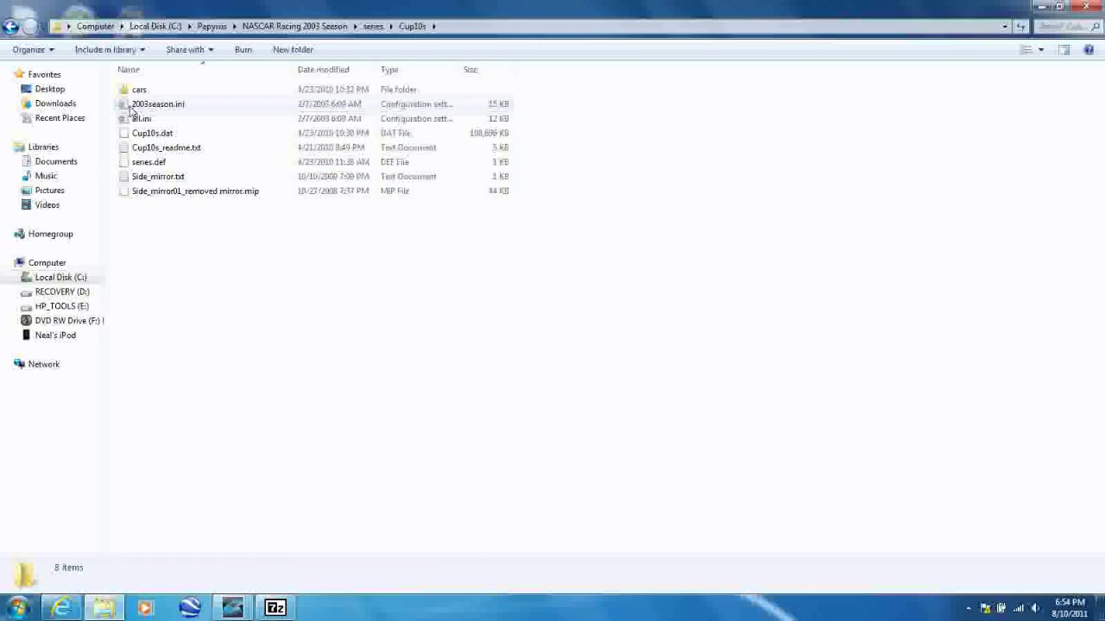
double_click(137, 90)
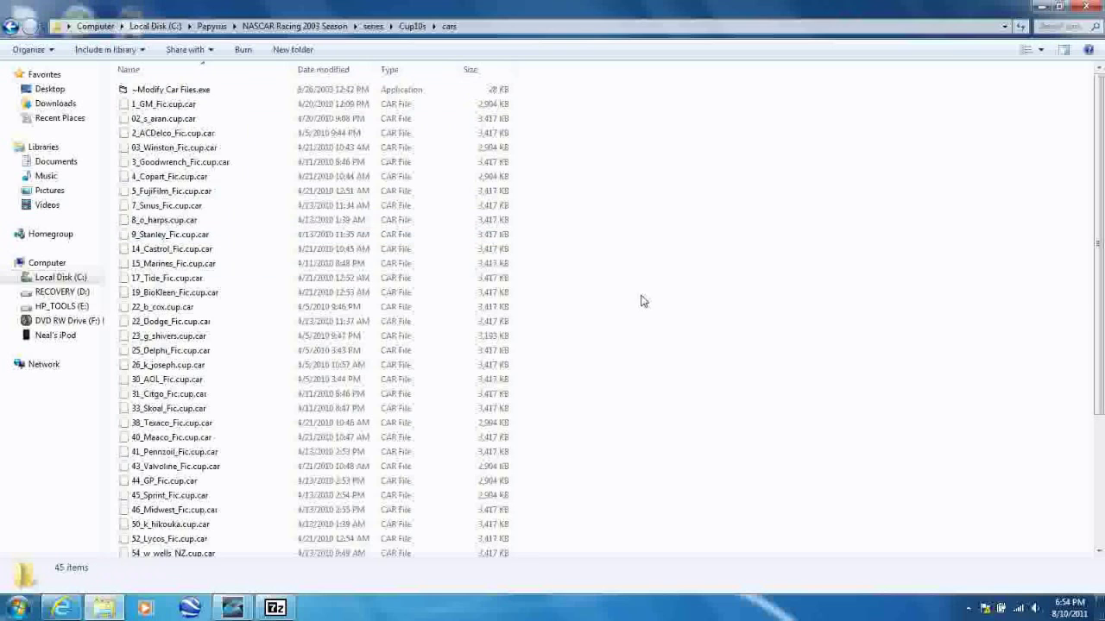
scroll(605, 336, "down", 4)
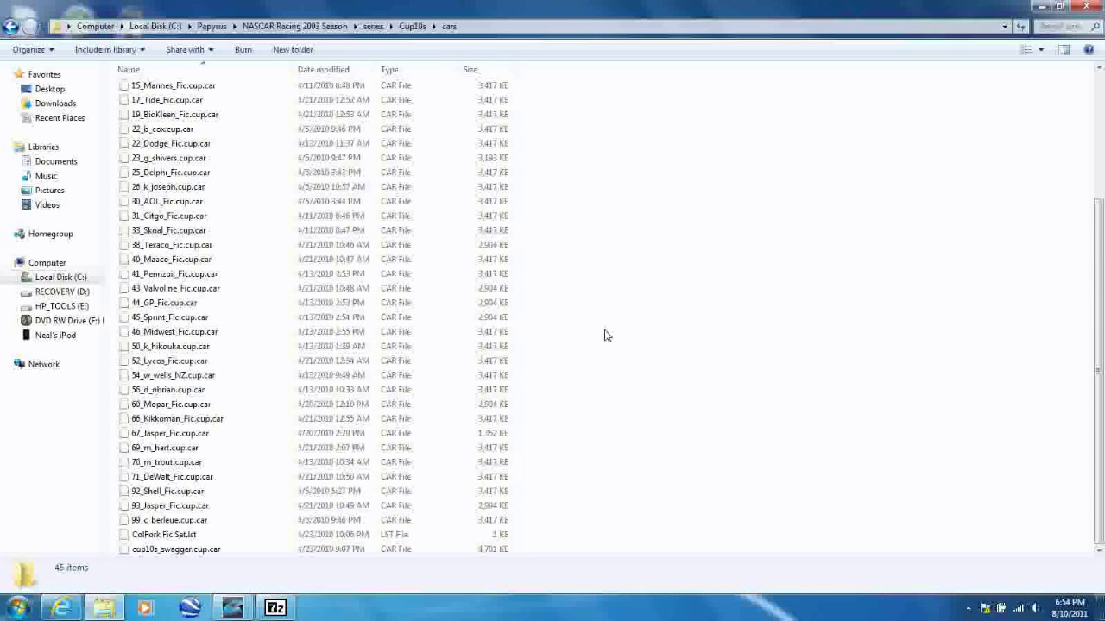
left_click(10, 27)
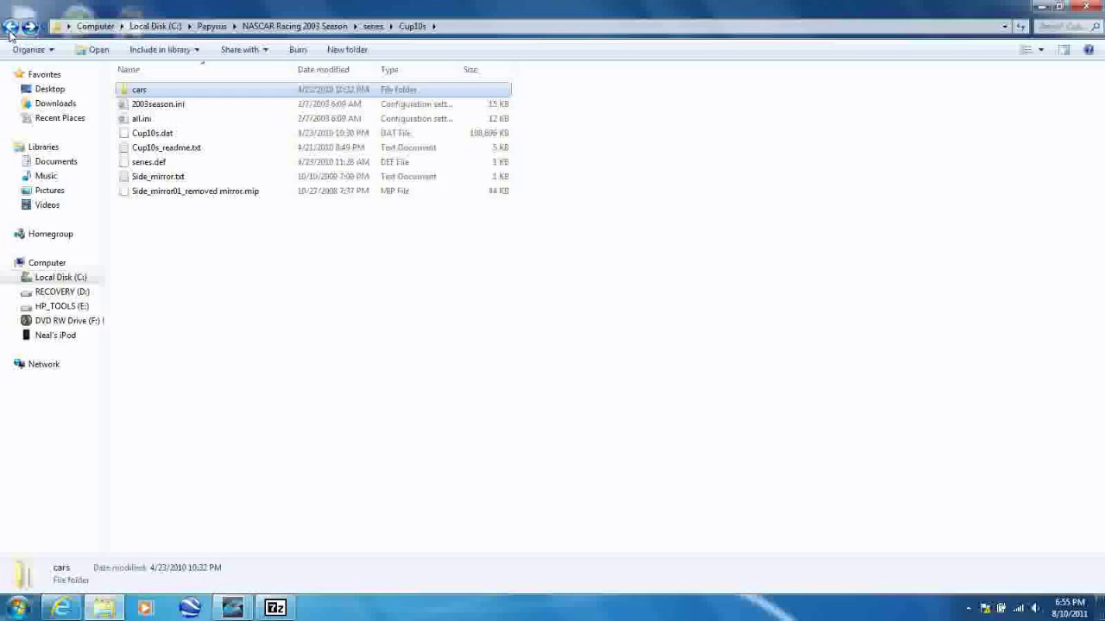
left_click(10, 26)
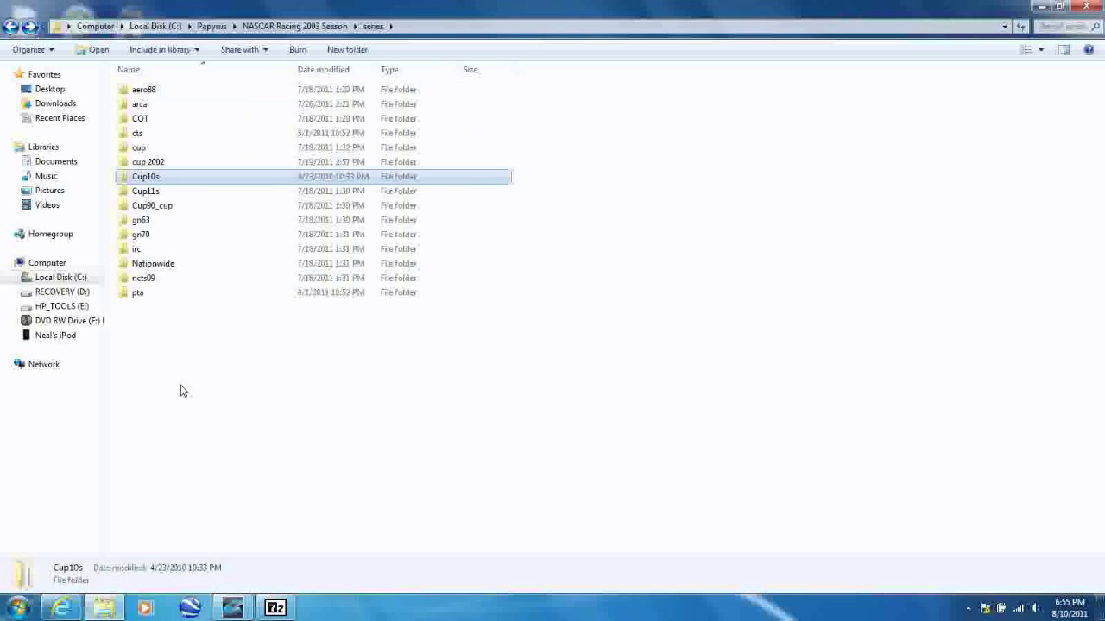
Look inside the extra mods folder, return to NASCAR Racing 2003 Season, and close 7-Zip
left_click(170, 357)
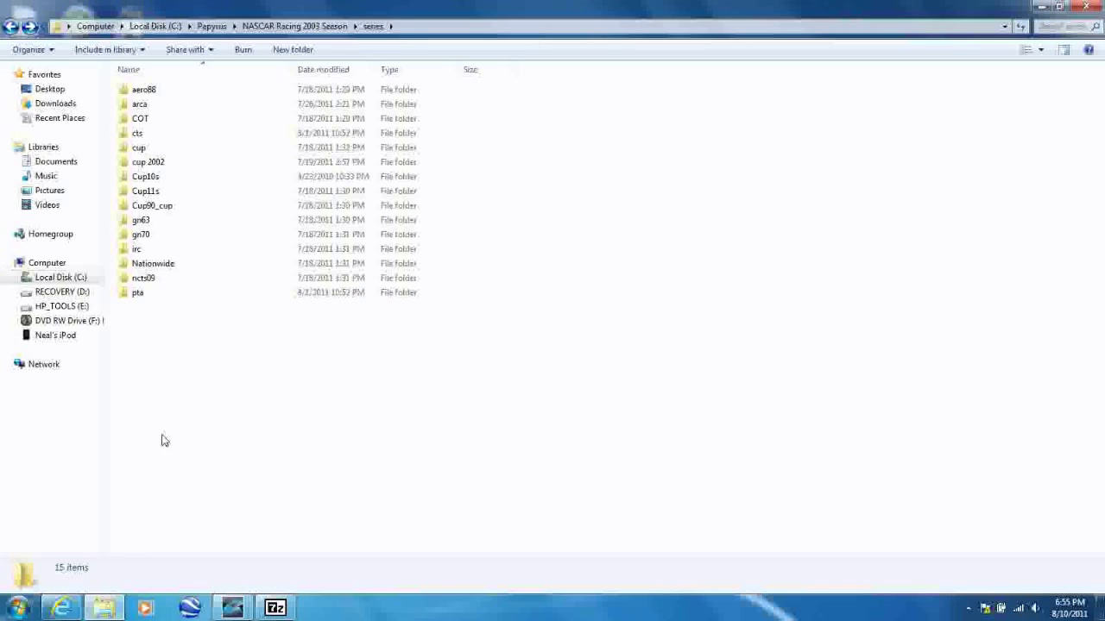
left_click(9, 28)
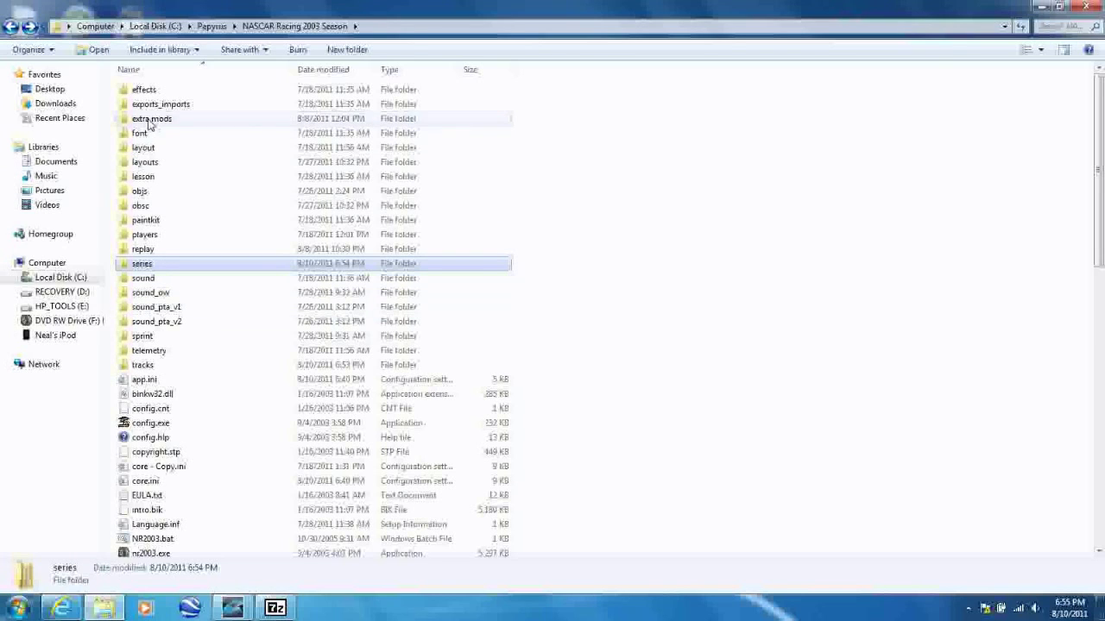
left_click(150, 121)
double_click(150, 124)
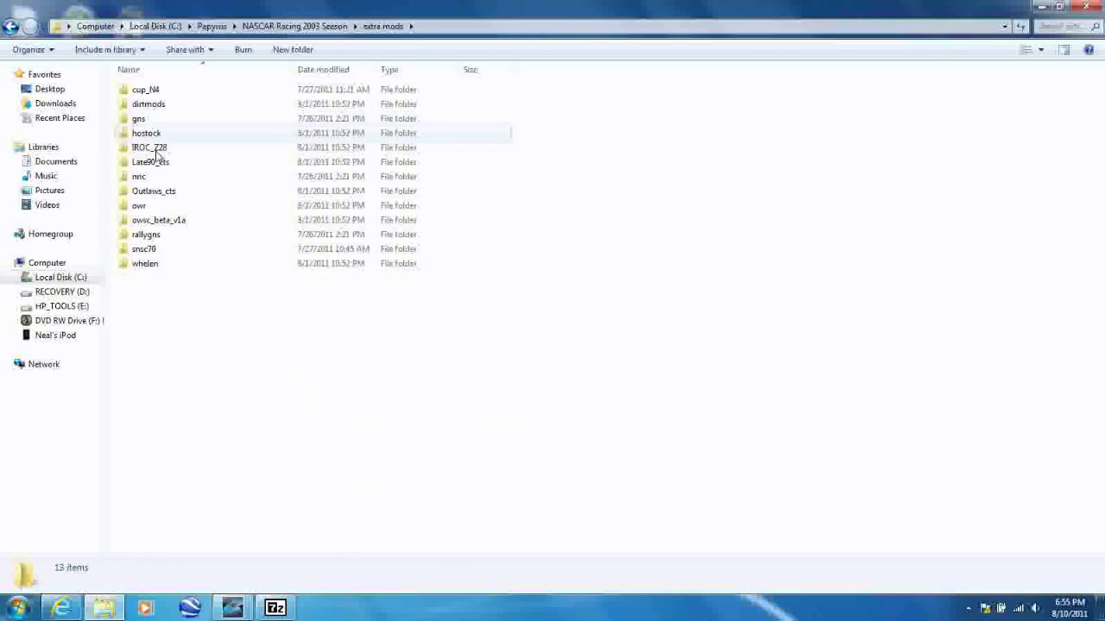
left_click(10, 28)
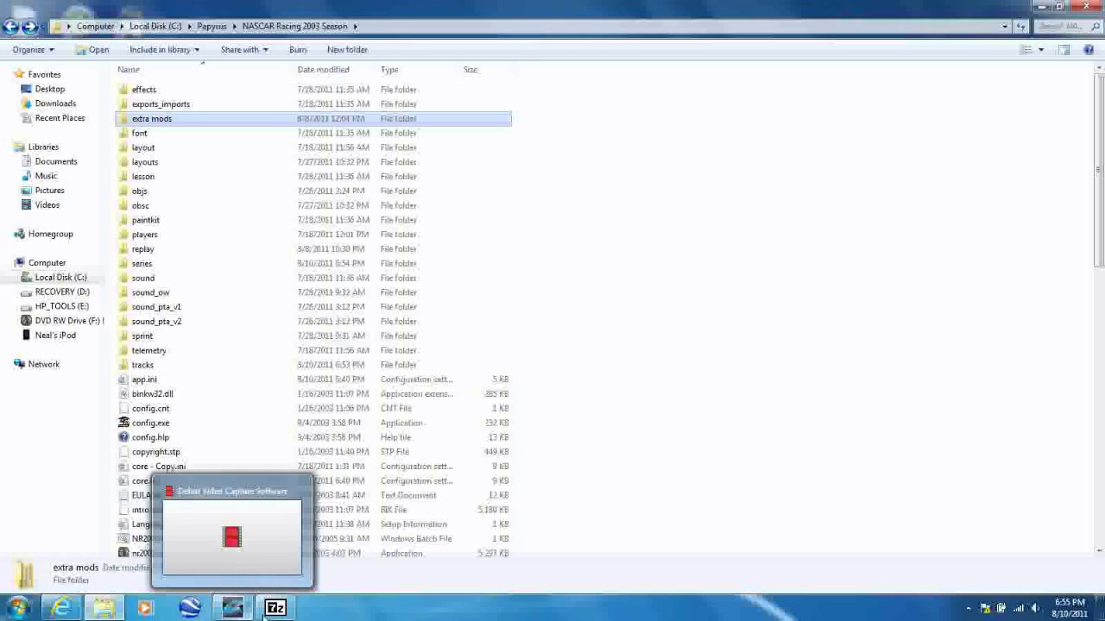
left_click(276, 609)
left_click(1088, 7)
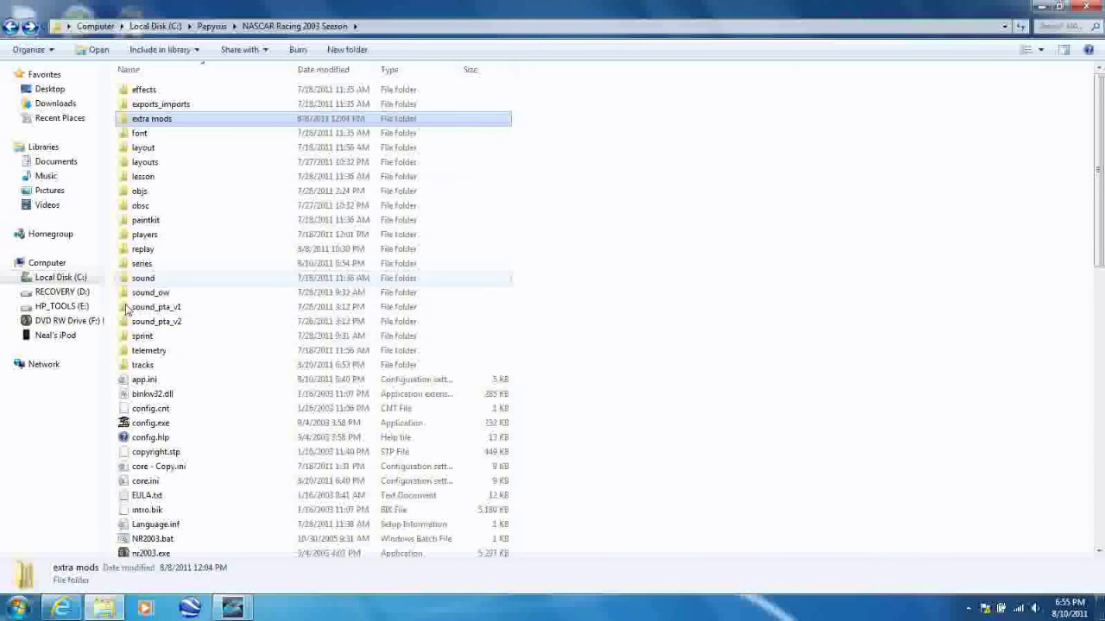
Launch NASCAR Racing 2003 Season, cycle the active series to Cup10s v1.0 (Spoiler), and open Player Info
left_click(1042, 7)
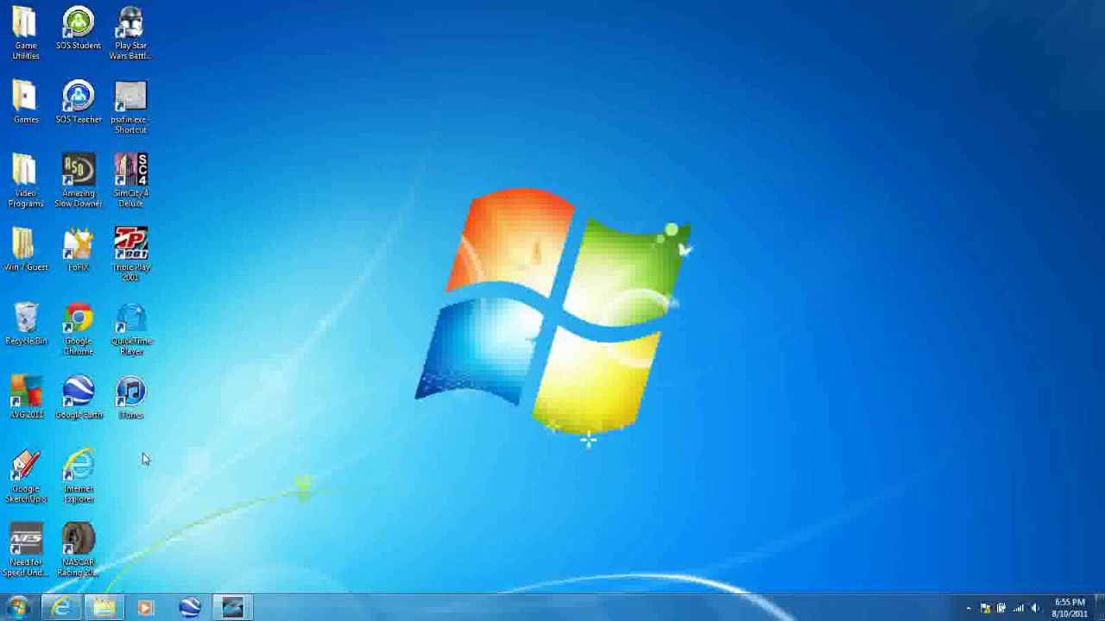
double_click(78, 531)
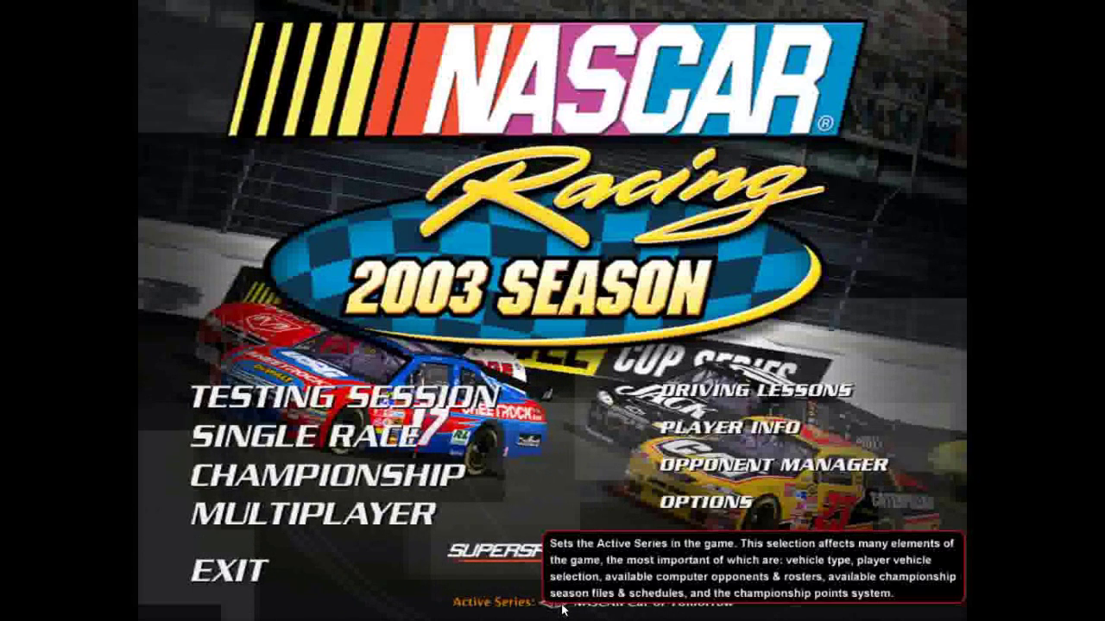
left_click(561, 605)
left_click(562, 605)
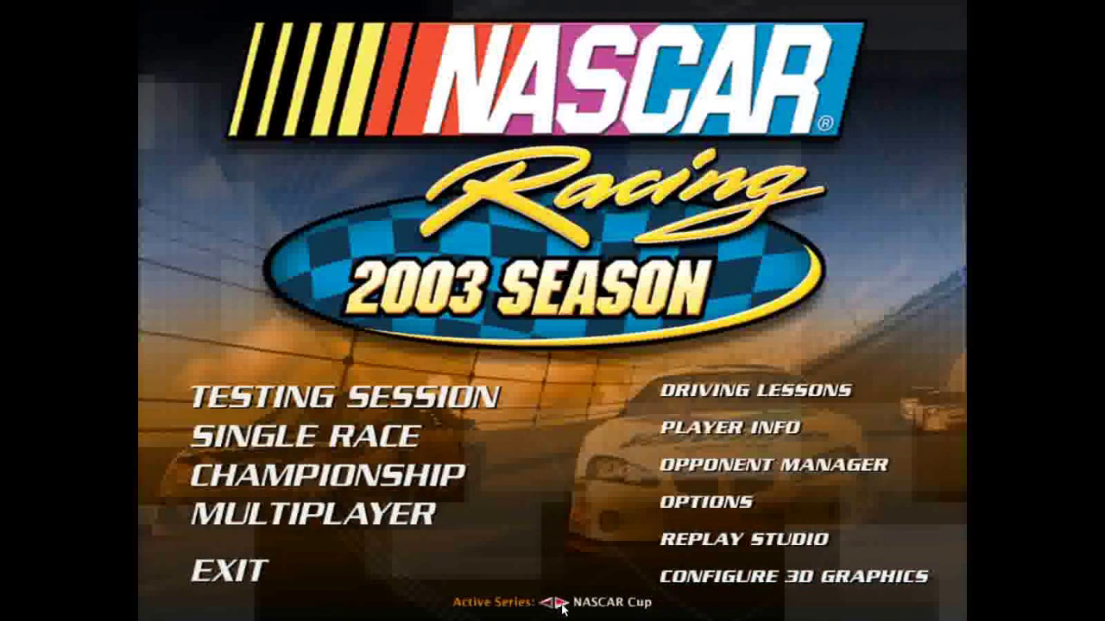
left_click(562, 604)
left_click(562, 604)
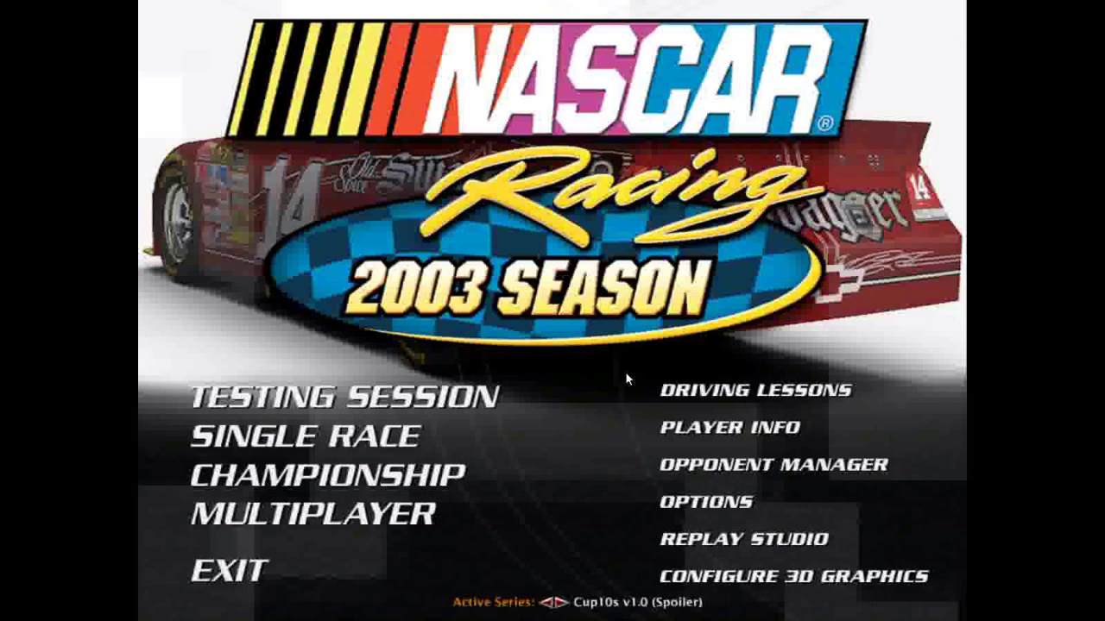
left_click(716, 434)
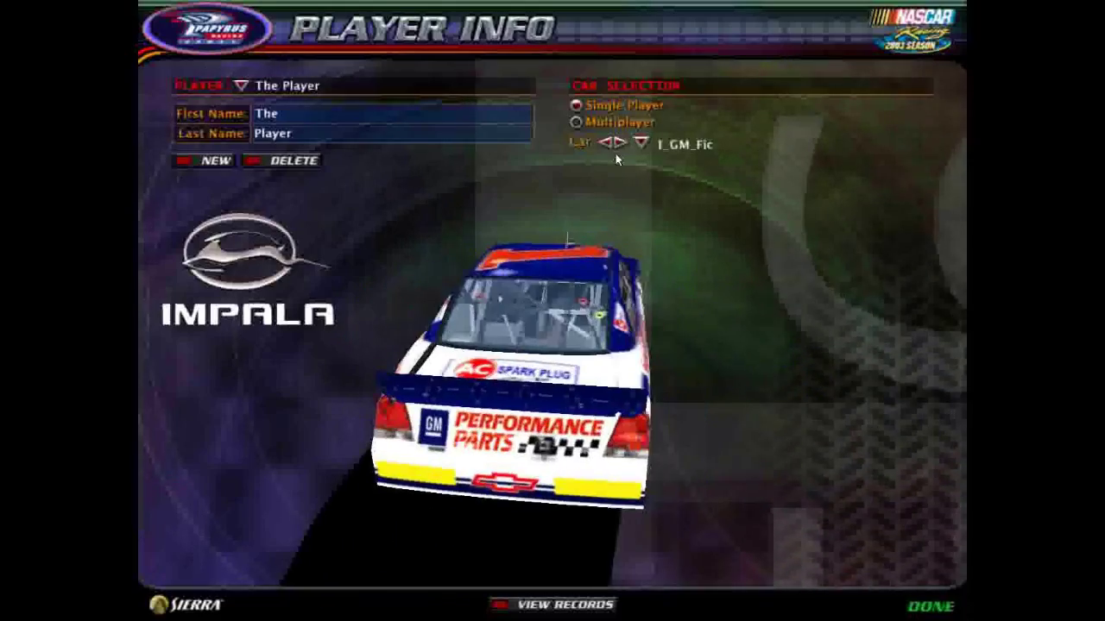
Cycle the player car through the list until the #99 Red Bull Impala (99_c_berleue) shows
left_click(623, 145)
left_click(622, 144)
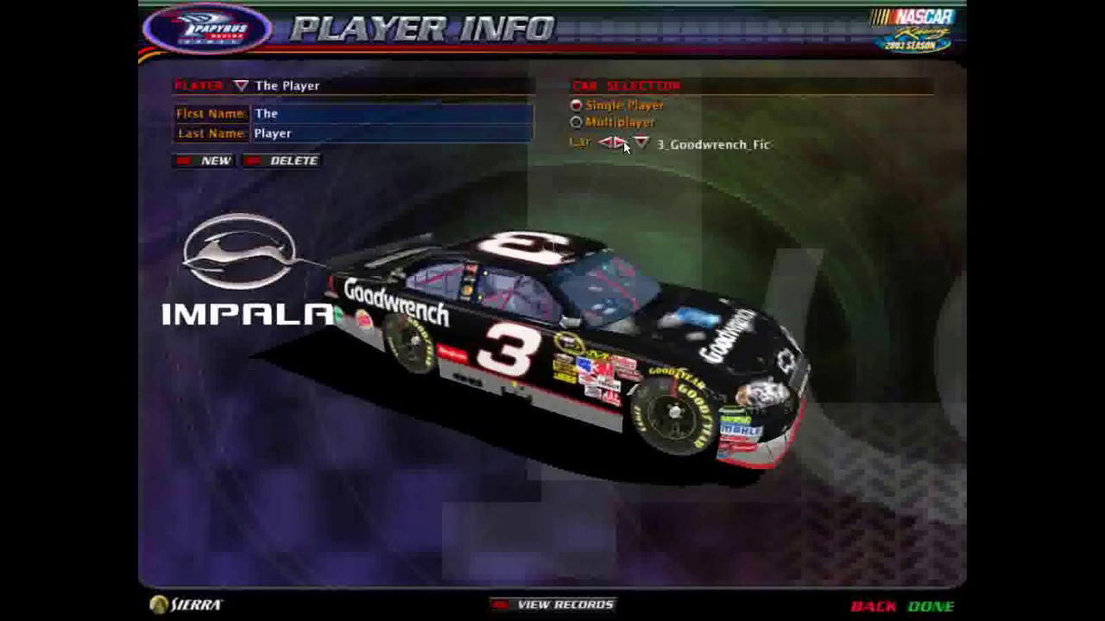
left_click(622, 144)
left_click(623, 144)
left_click(622, 144)
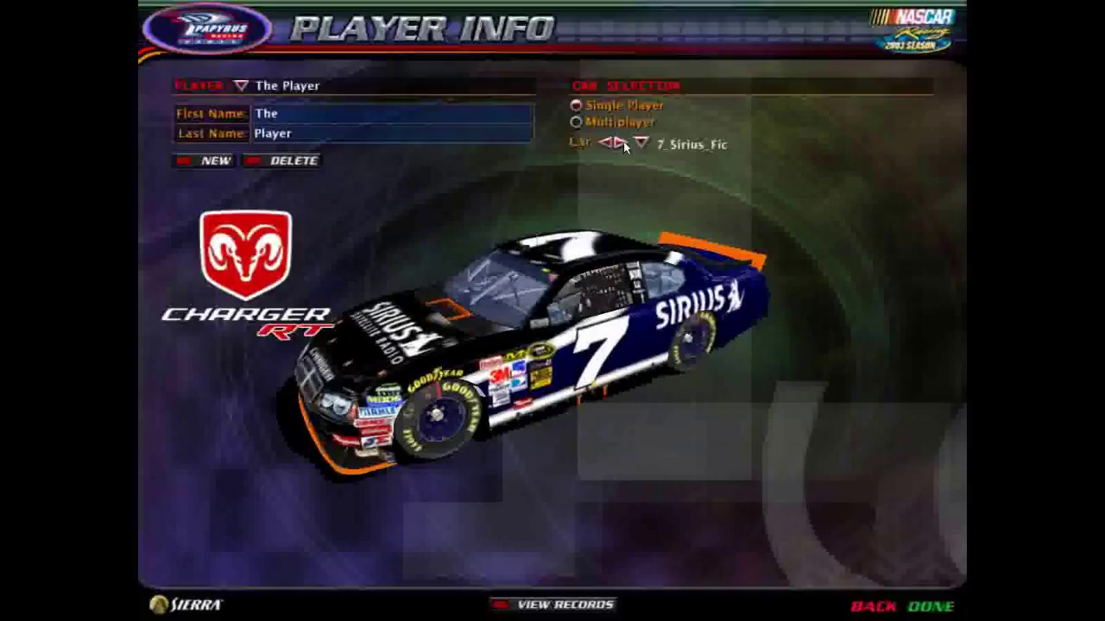
left_click(622, 144)
left_click(622, 144)
left_click(623, 144)
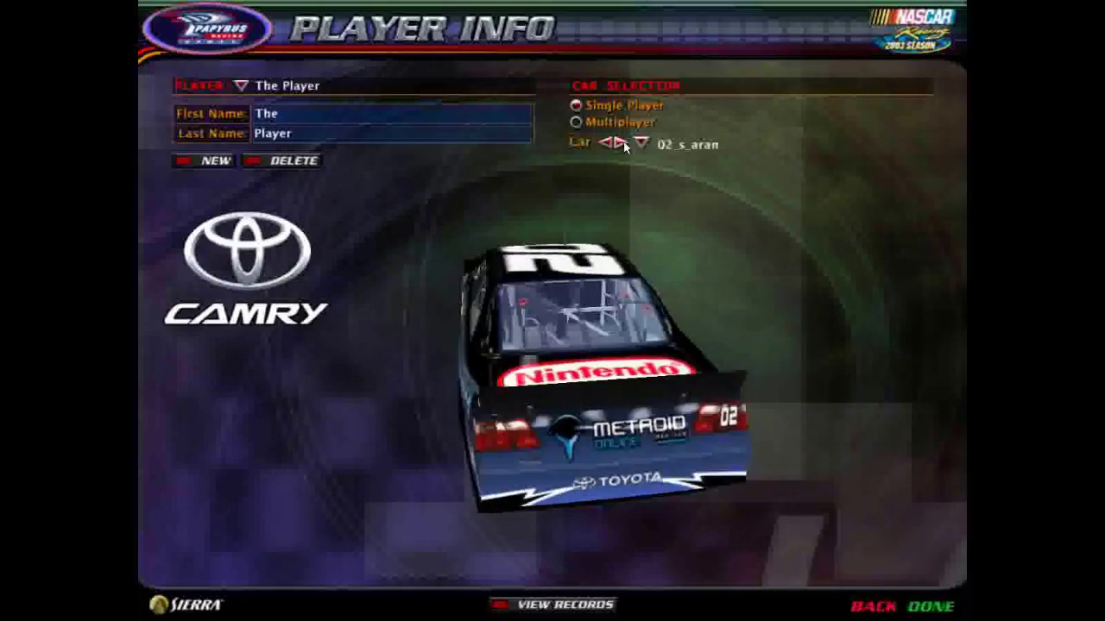
left_click(622, 144)
left_click(623, 144)
left_click(623, 144)
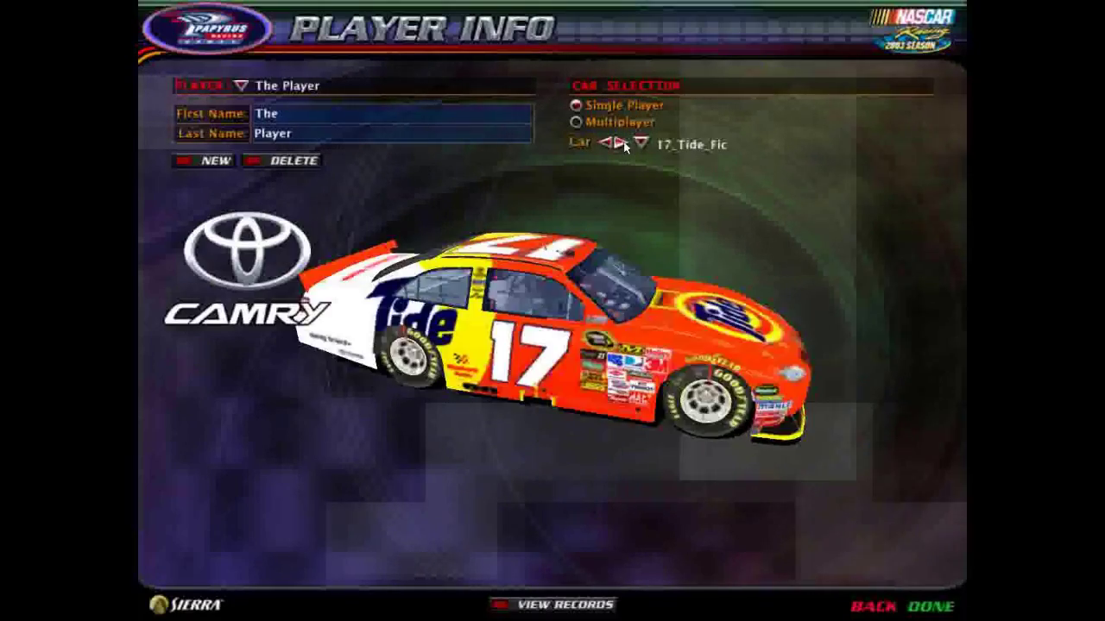
left_click(625, 147)
left_click(625, 146)
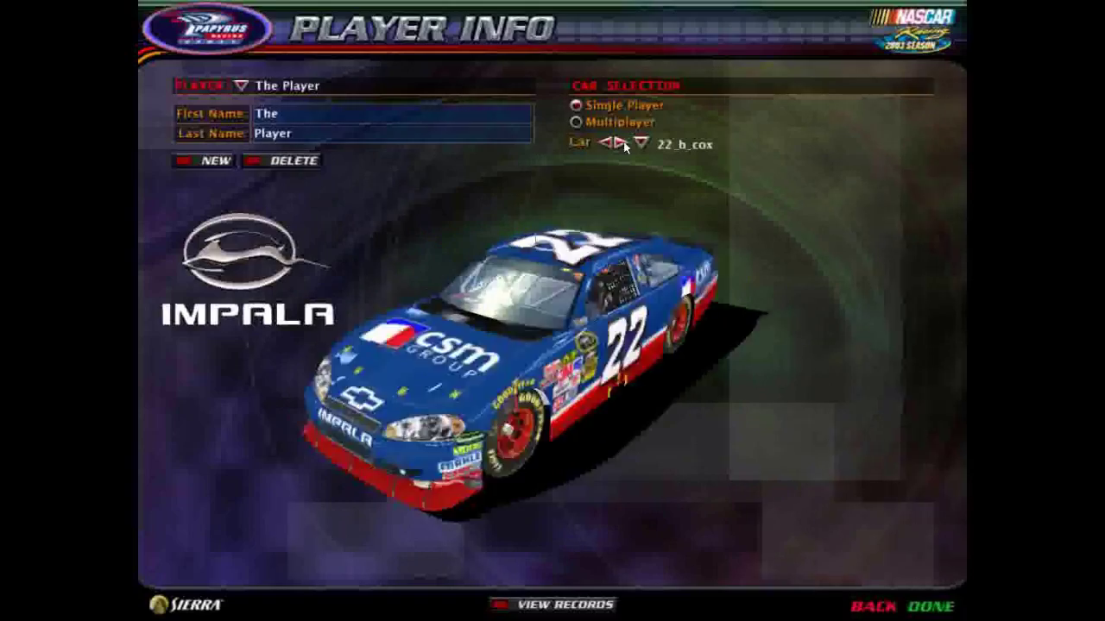
left_click(625, 147)
left_click(625, 147)
left_click(625, 147)
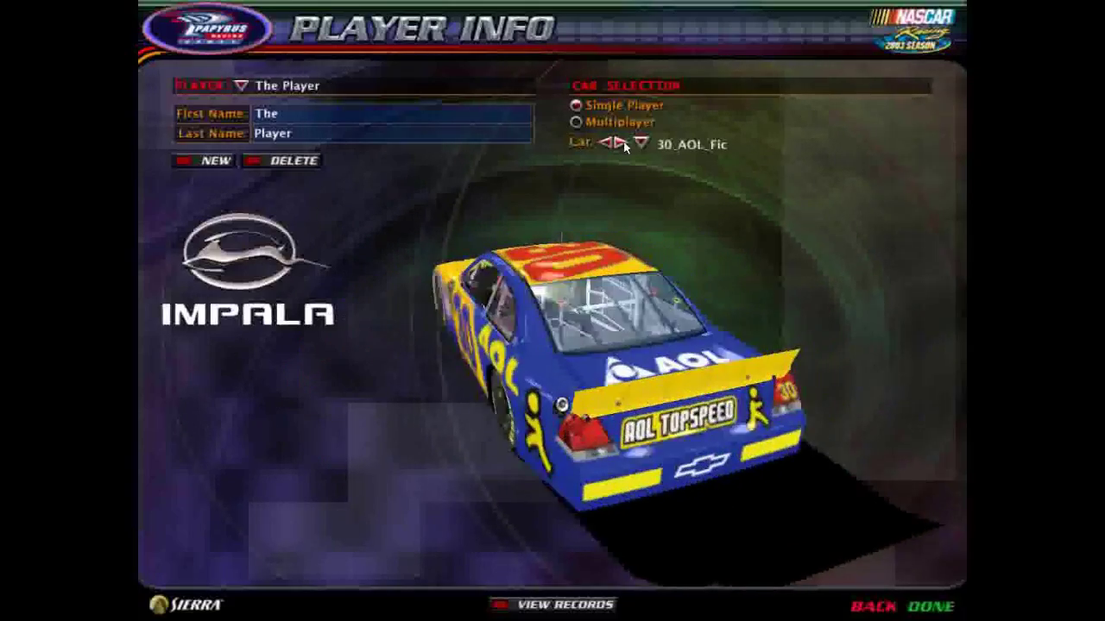
left_click(625, 147)
left_click(622, 145)
left_click(622, 145)
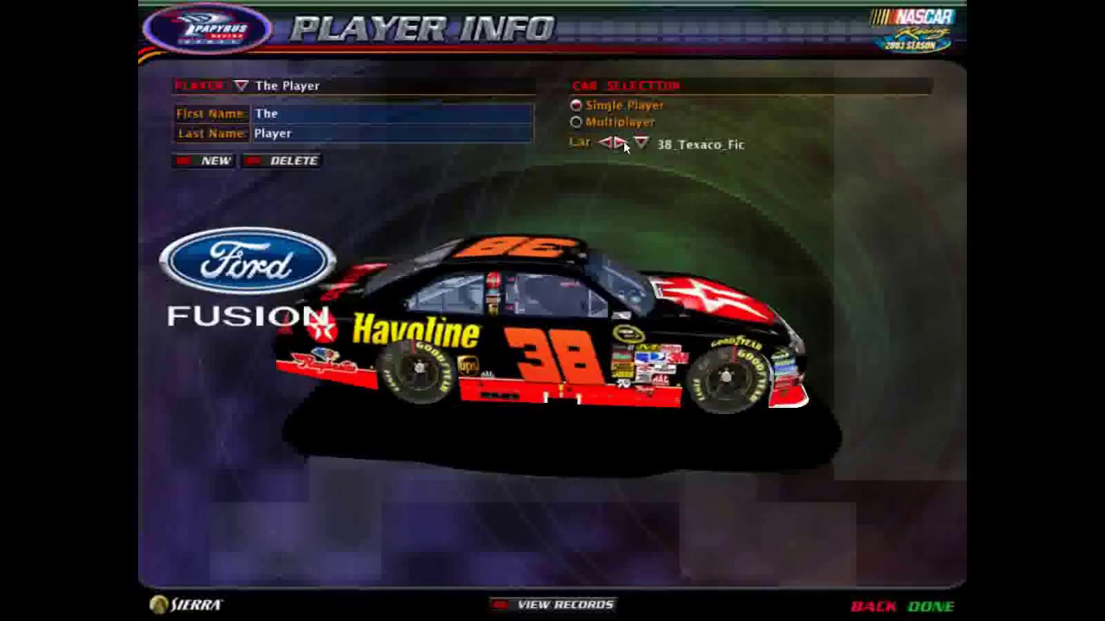
left_click(623, 144)
left_click(622, 144)
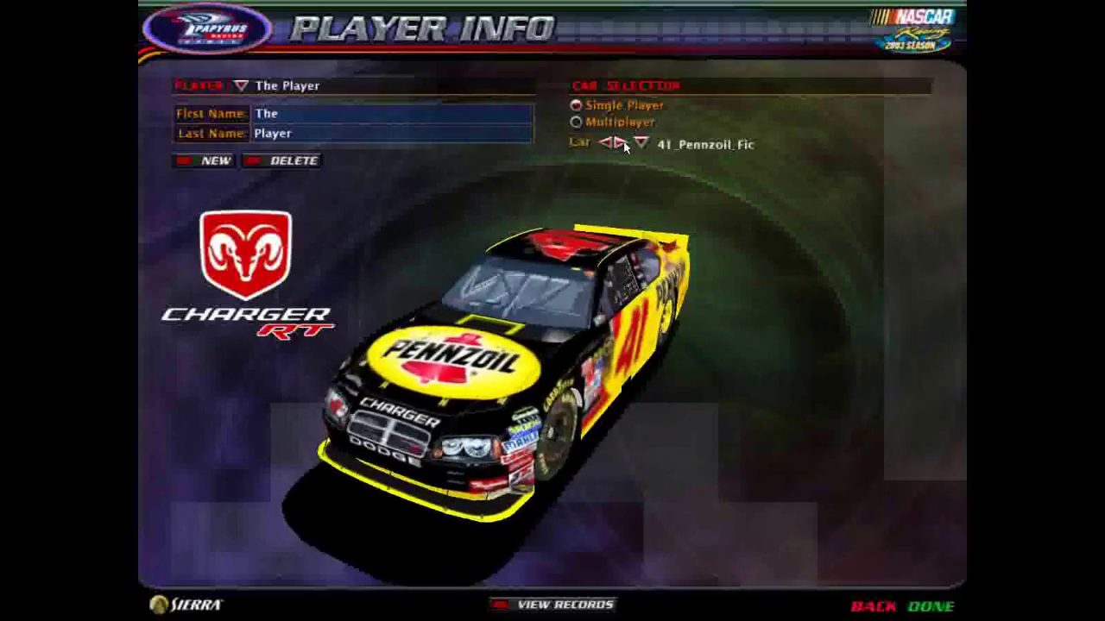
left_click(623, 144)
left_click(623, 145)
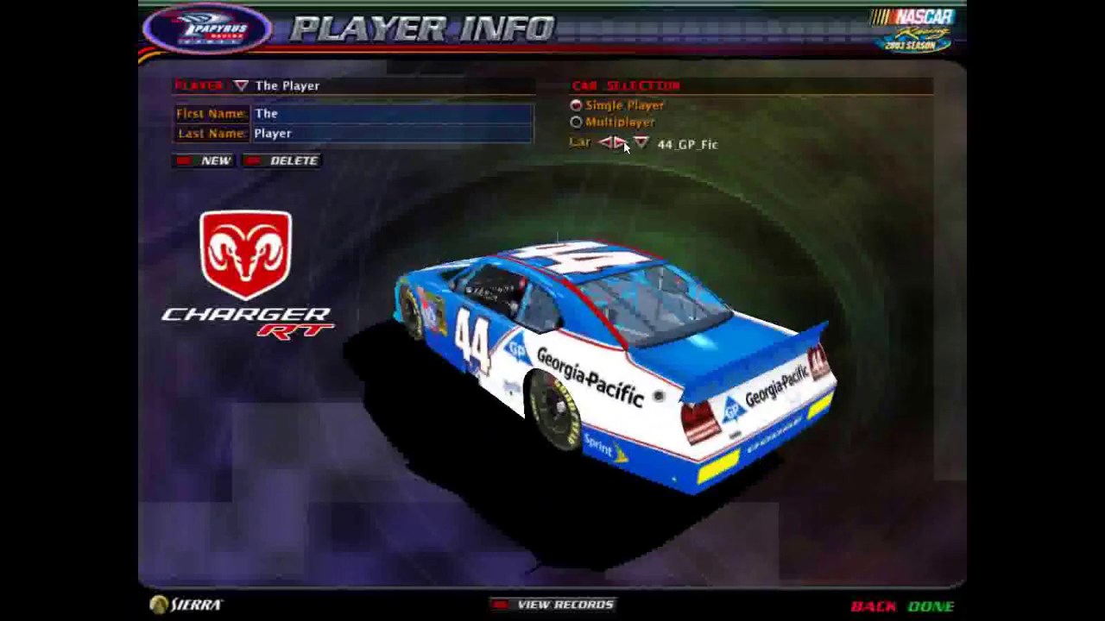
left_click(622, 144)
left_click(623, 145)
left_click(622, 144)
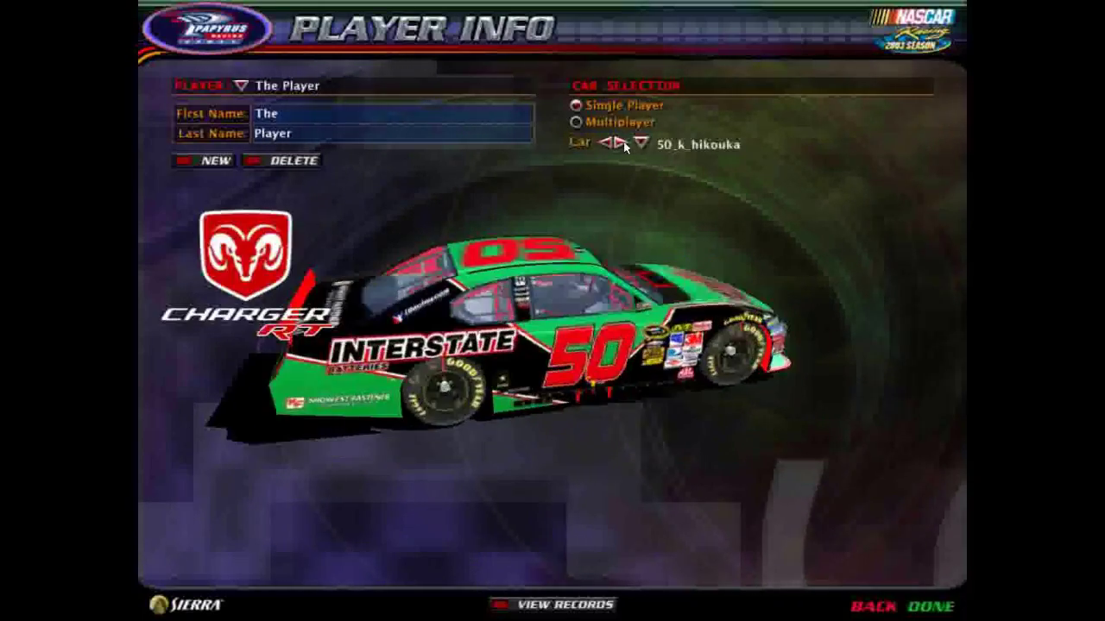
left_click(623, 144)
left_click(622, 144)
left_click(622, 144)
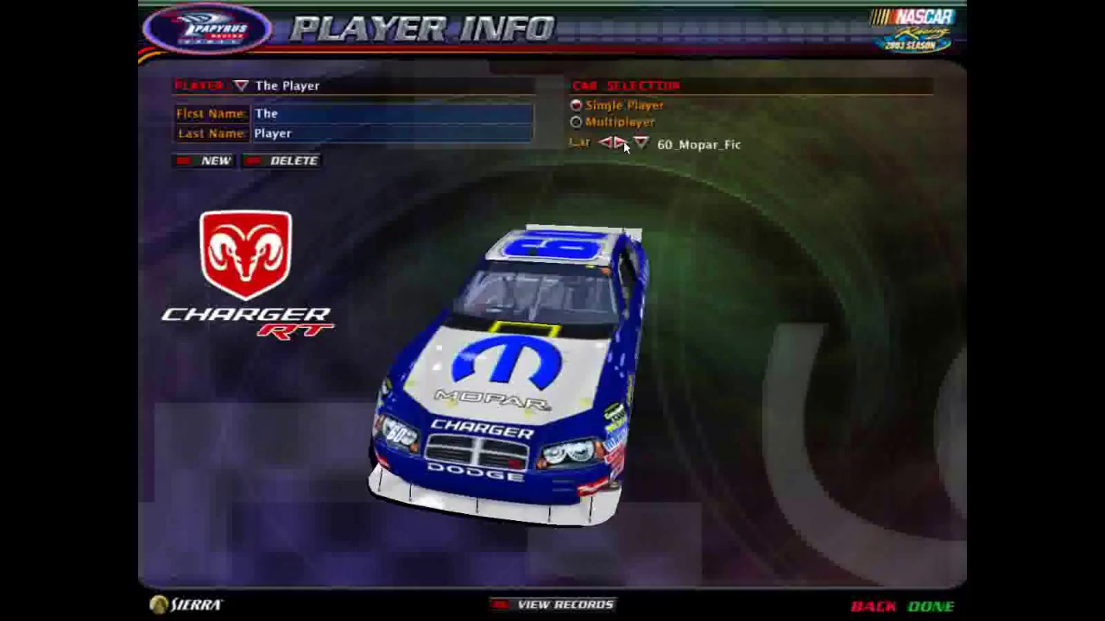
left_click(622, 145)
left_click(622, 144)
left_click(622, 144)
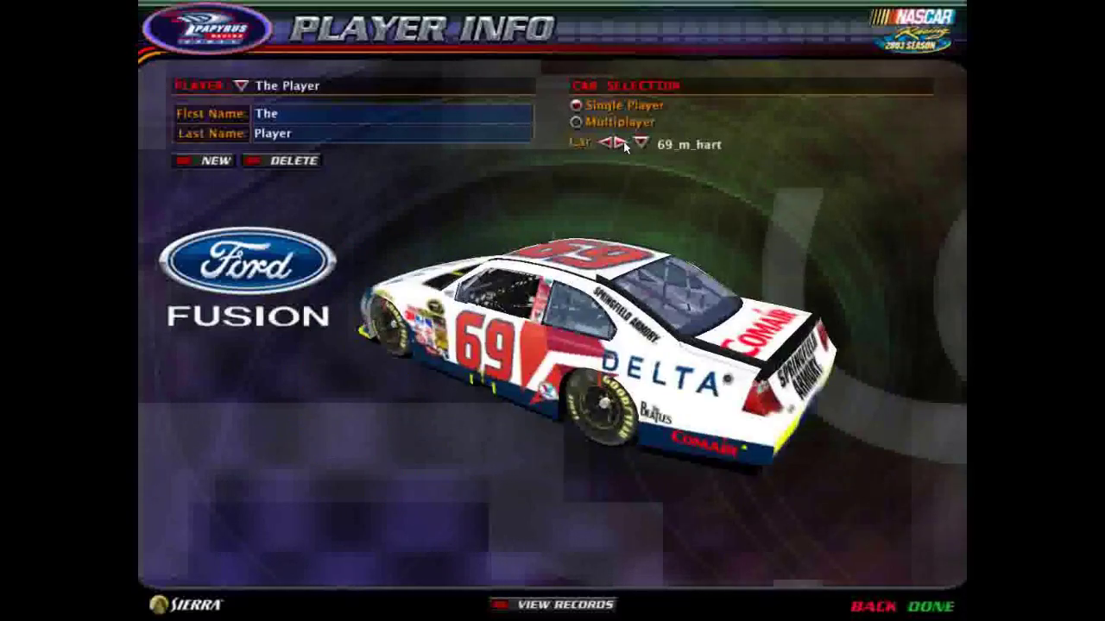
left_click(622, 144)
left_click(622, 144)
left_click(622, 144)
left_click(622, 144)
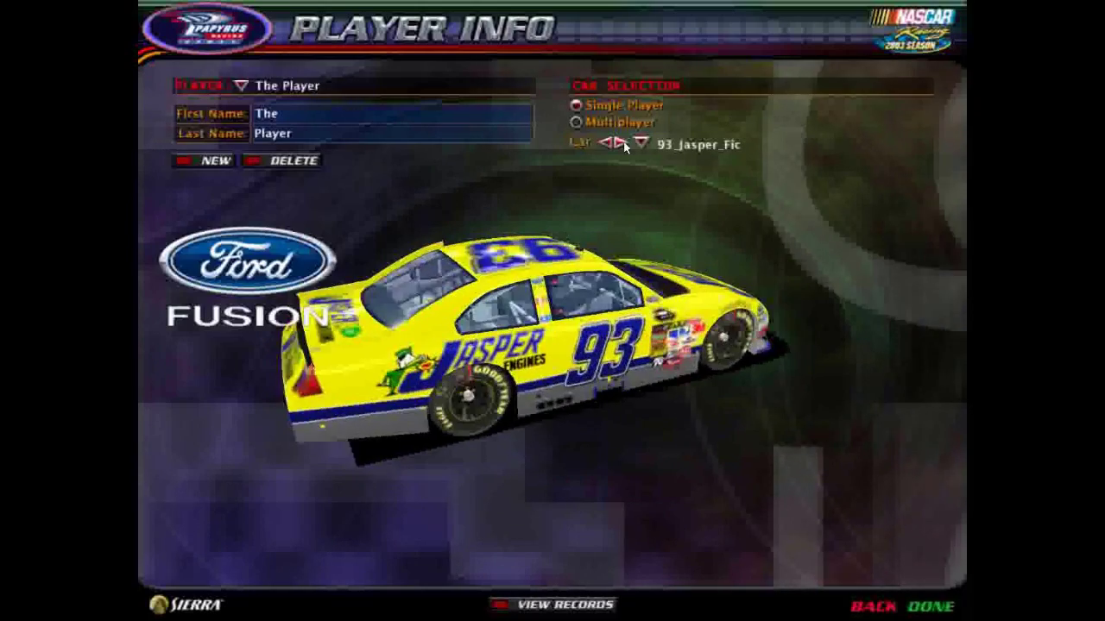
left_click(623, 144)
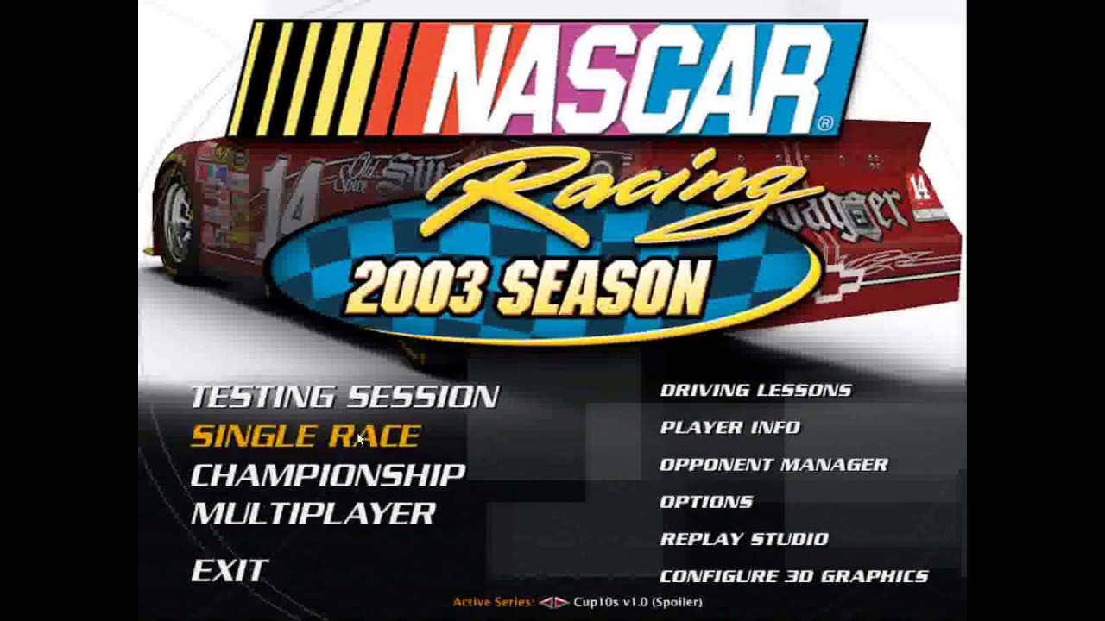
Set up a single race on the Talladega Revamped 2009 track and continue to the race weekend
left_click(365, 415)
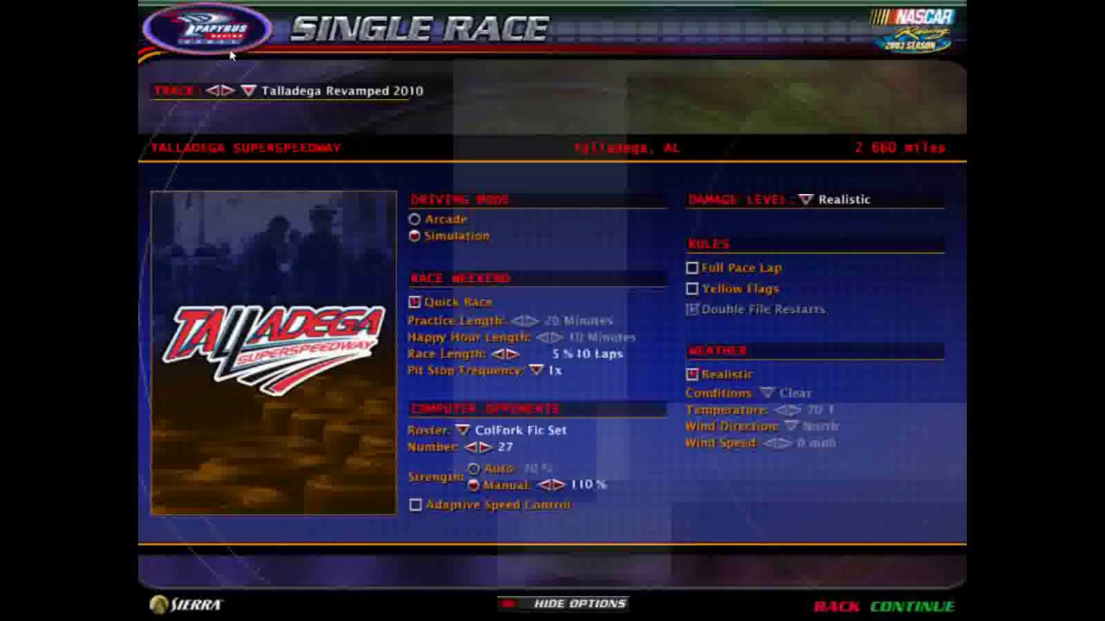
left_click(247, 92)
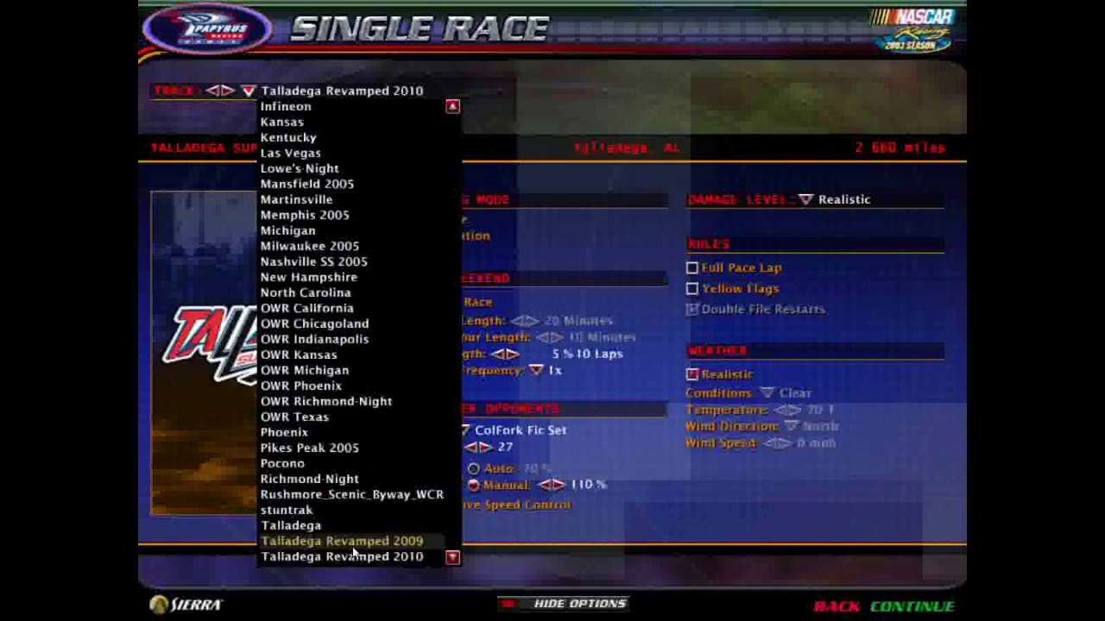
left_click(349, 540)
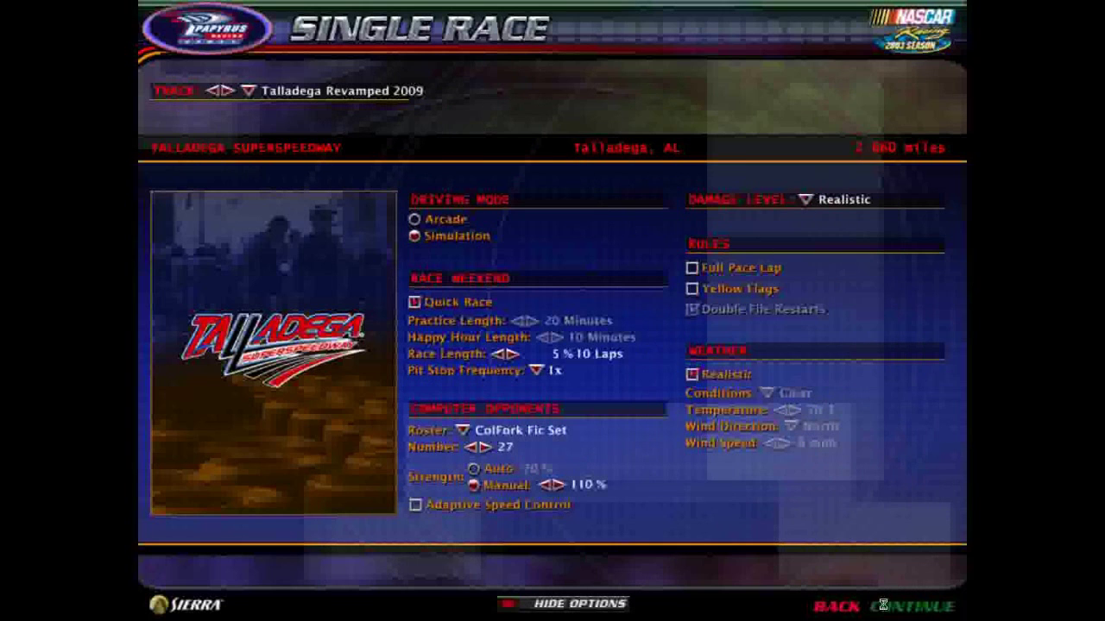
left_click(884, 609)
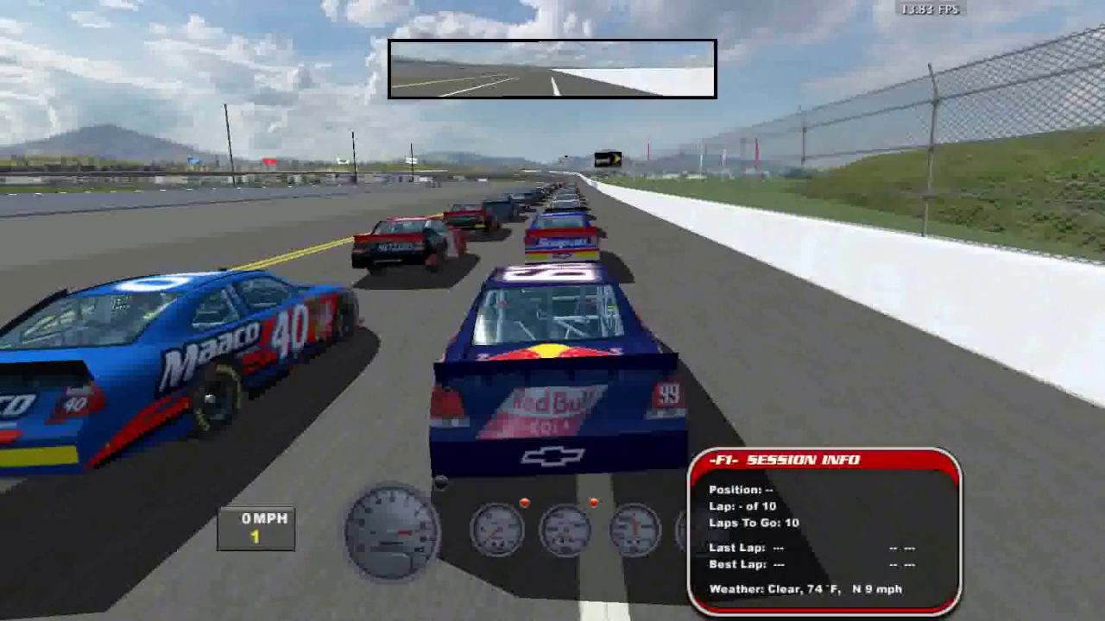
Accelerate the #99 car off the Talladega grid, then pause and retire from the race
key("Up")
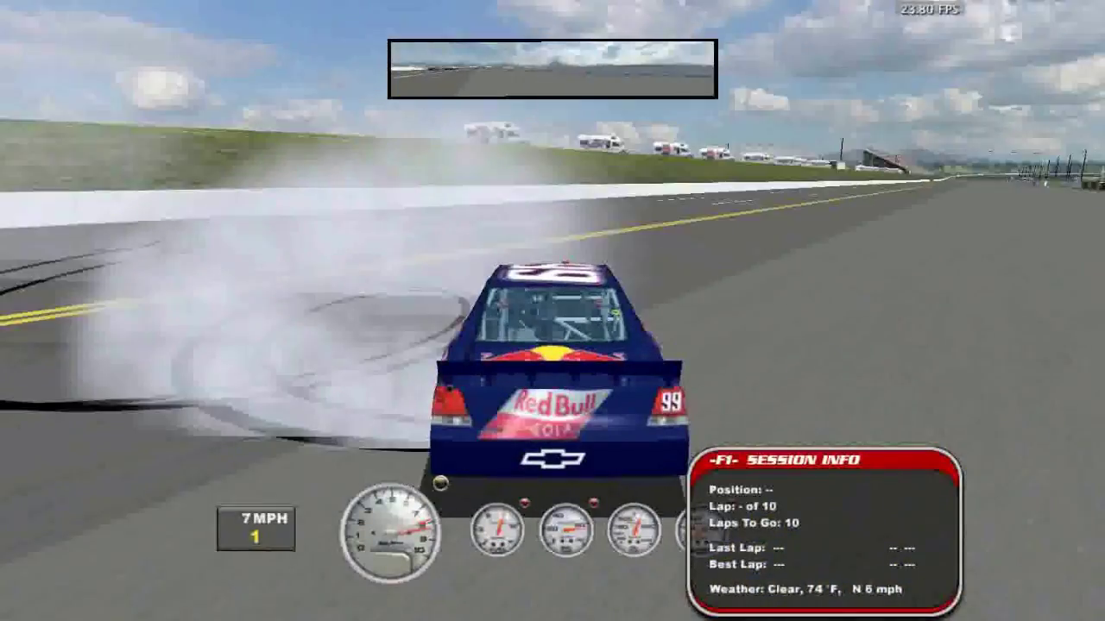
key("Escape")
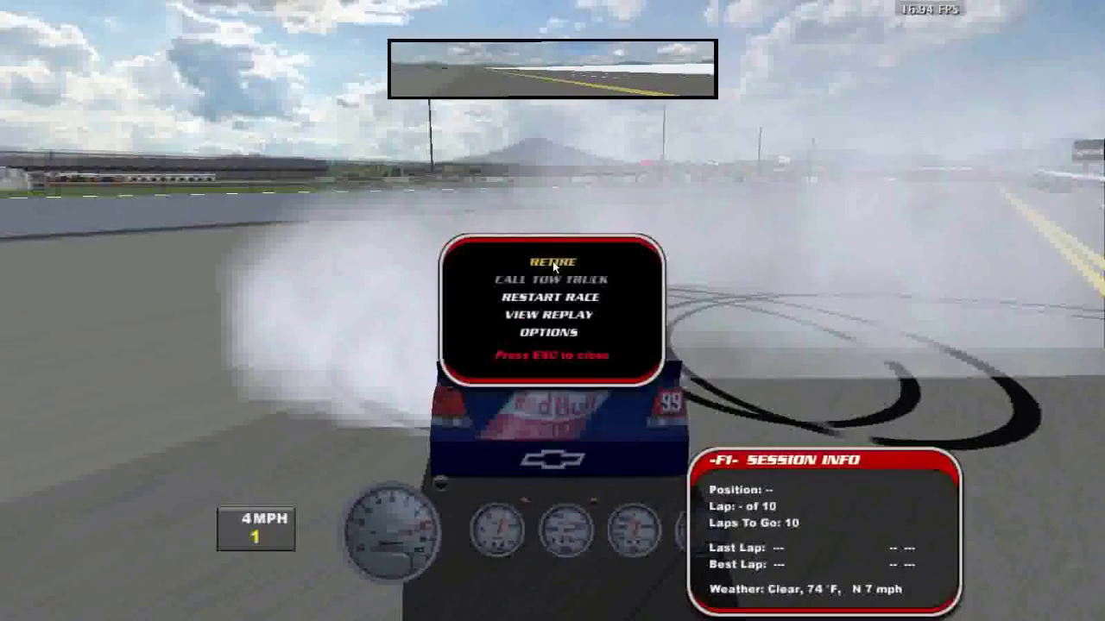
left_click(553, 261)
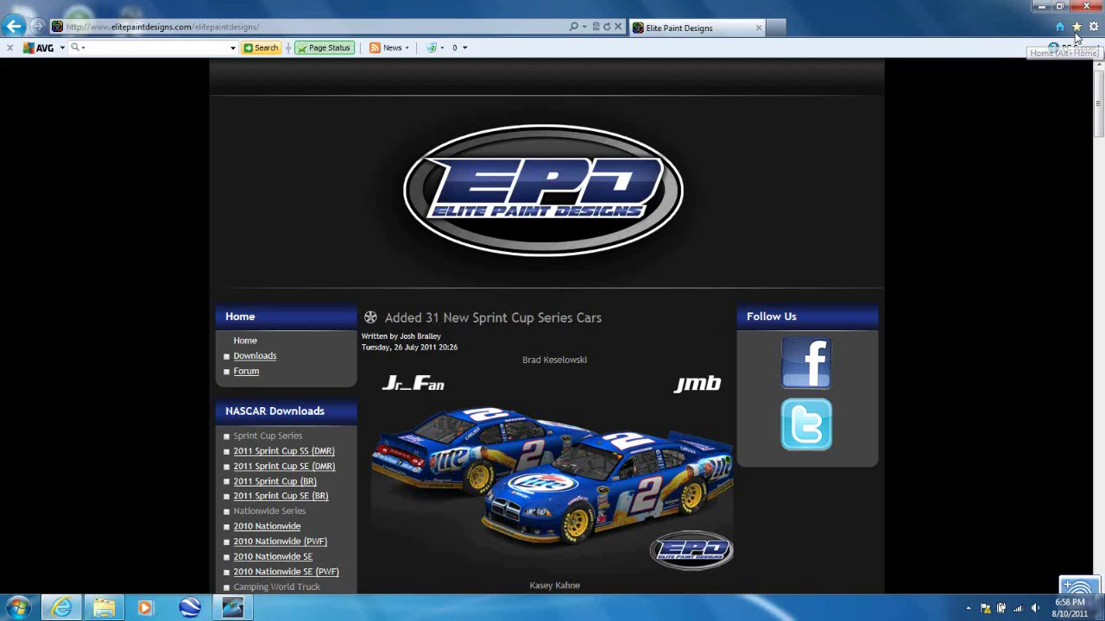
Load the revampedreloaded.com favorite from the Nascar folder, then switch to the game's install folder
left_click(1076, 29)
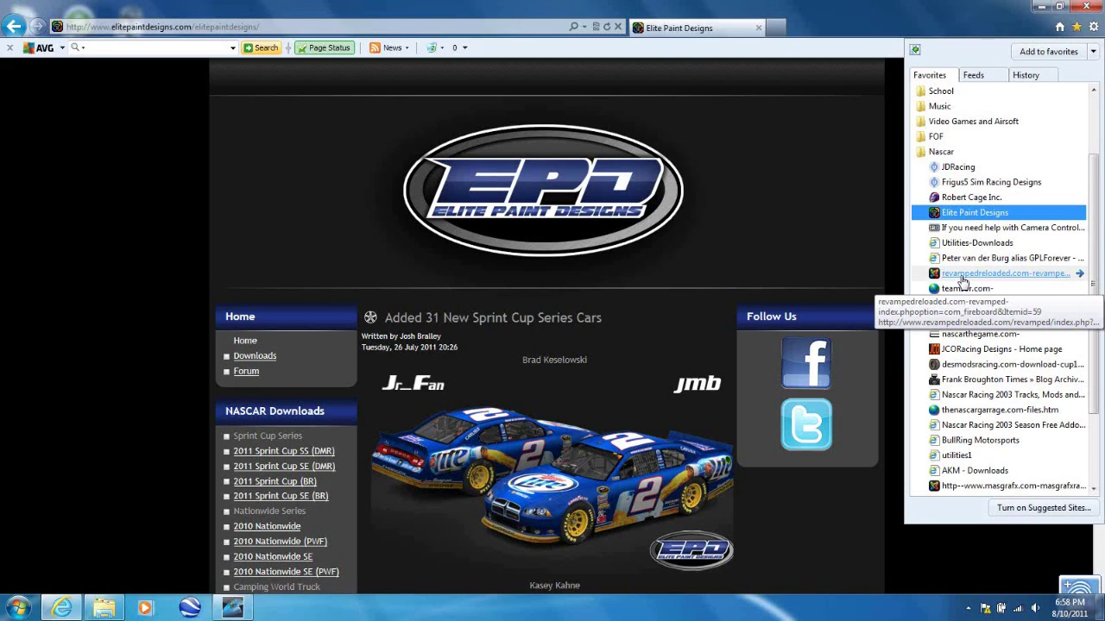
left_click(960, 276)
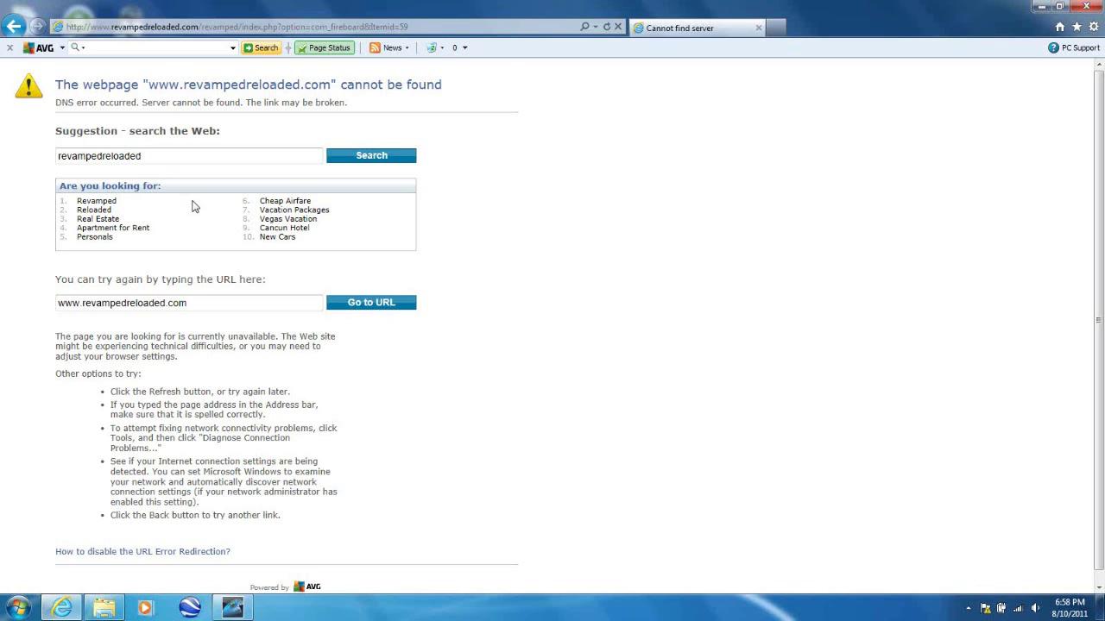
left_click(104, 609)
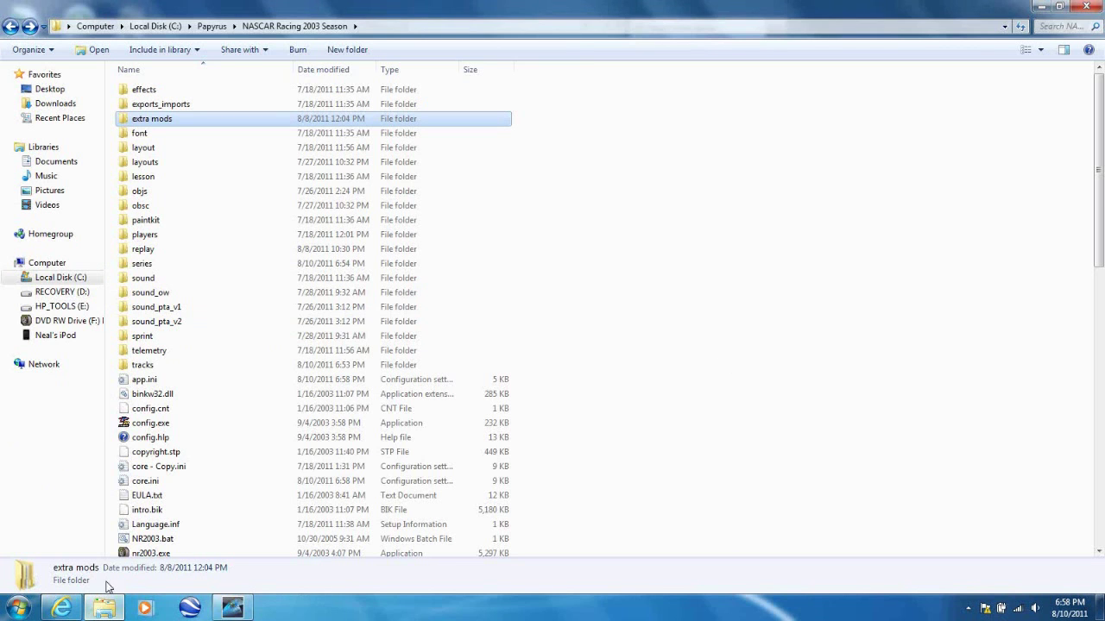
Open the tracks folder, look inside the shared subfolder, and return to tracks
double_click(143, 365)
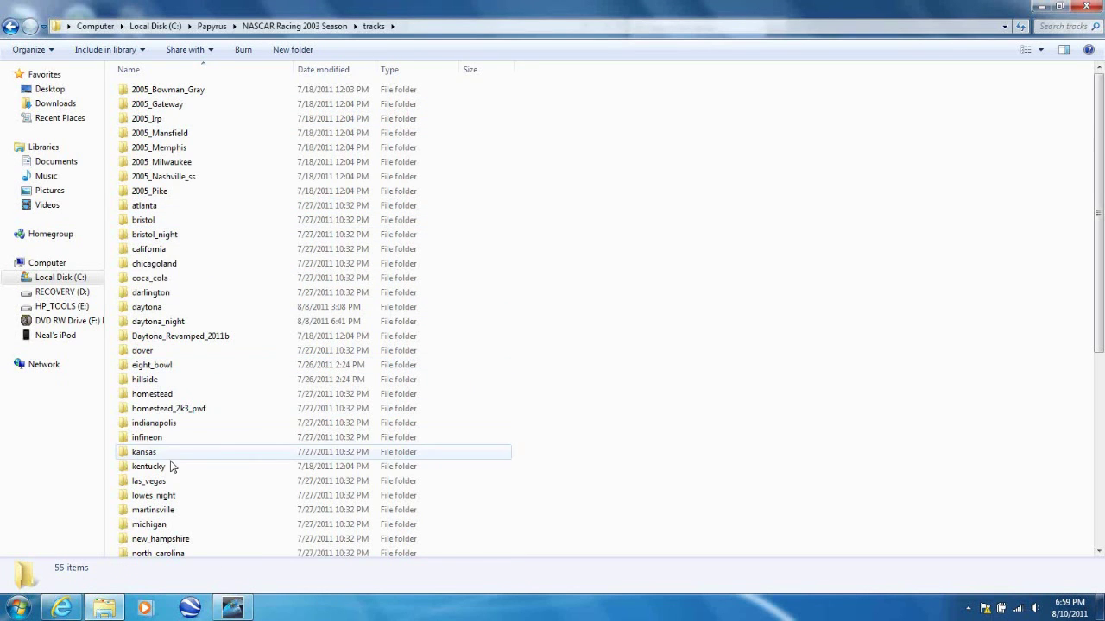
scroll(177, 470, "down", 5)
scroll(182, 477, "down", 3)
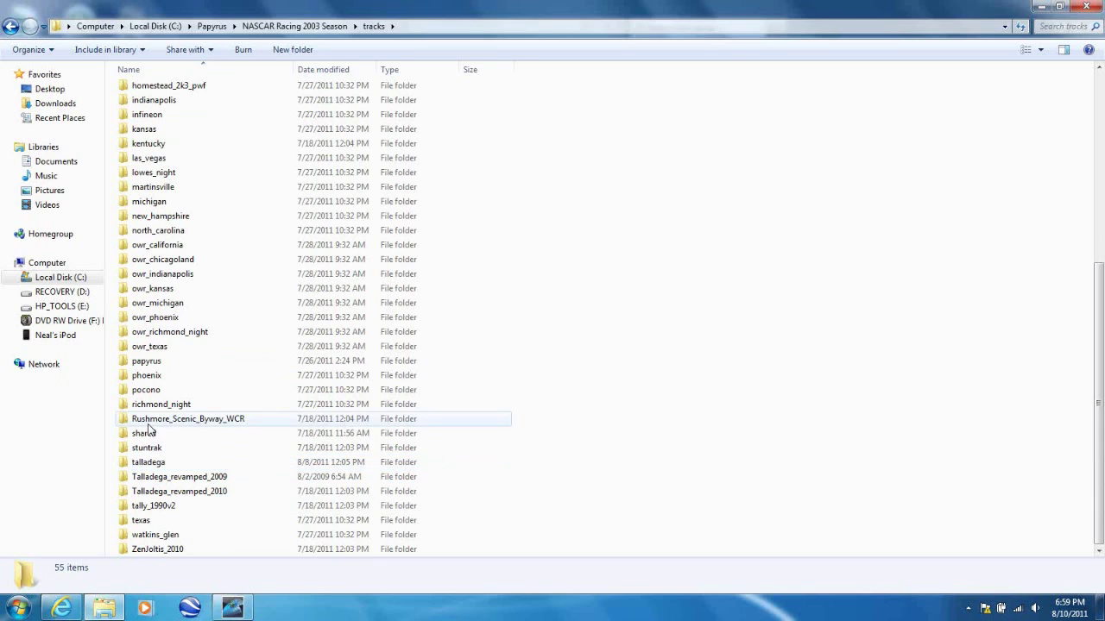
left_click(145, 436)
double_click(145, 436)
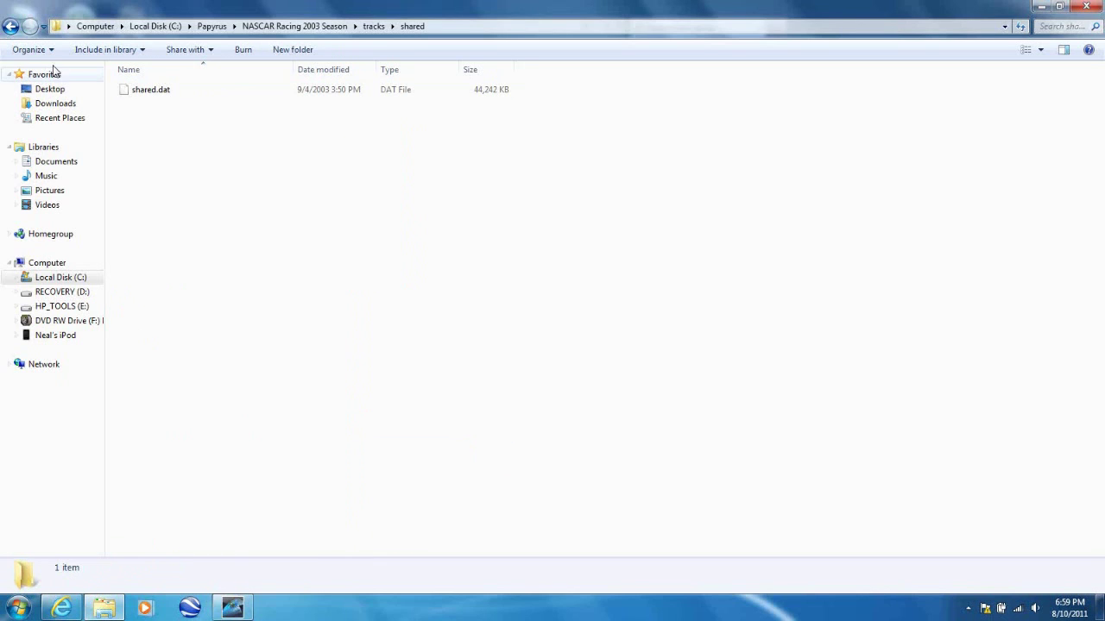
left_click(19, 27)
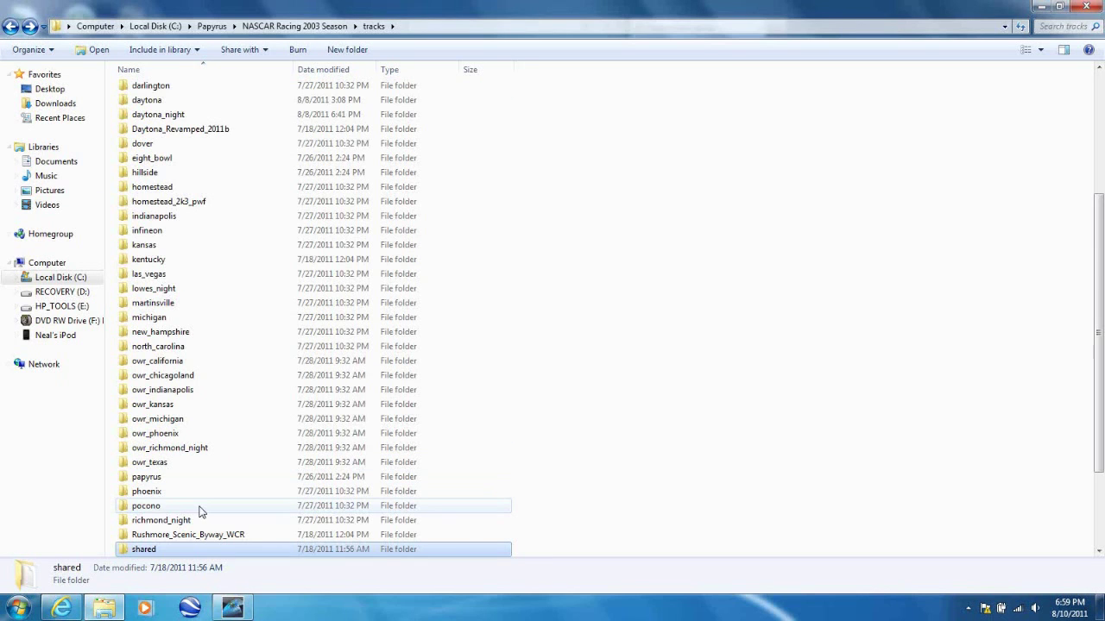
Check the Talladega_revamped_2010 folder's details, then clear the selection
left_click(195, 494)
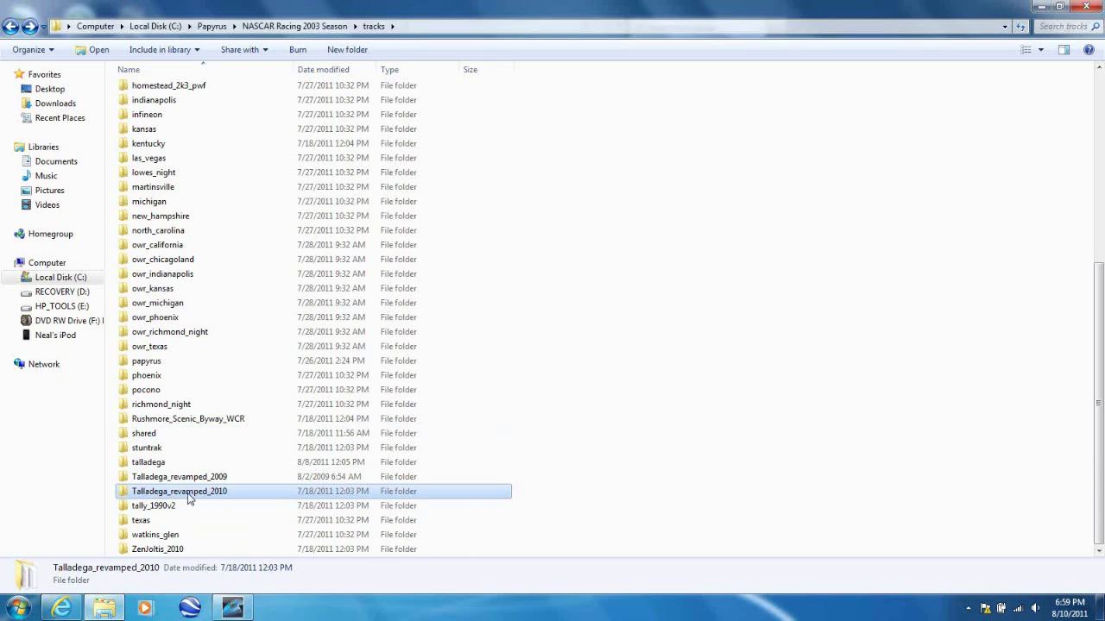
mouse_move(215, 499)
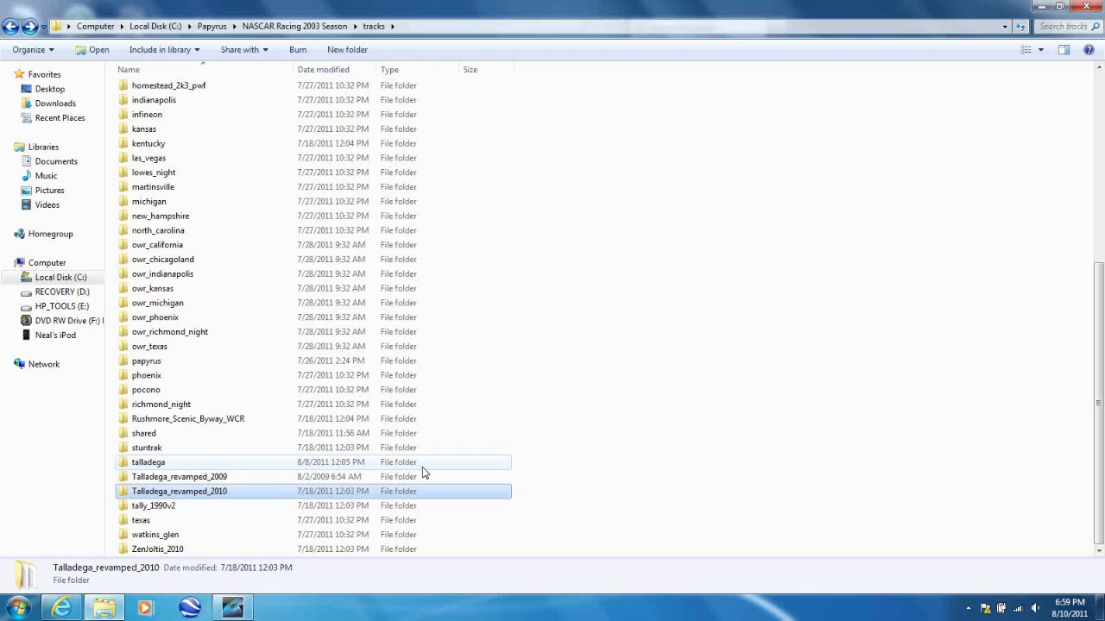
left_click(705, 495)
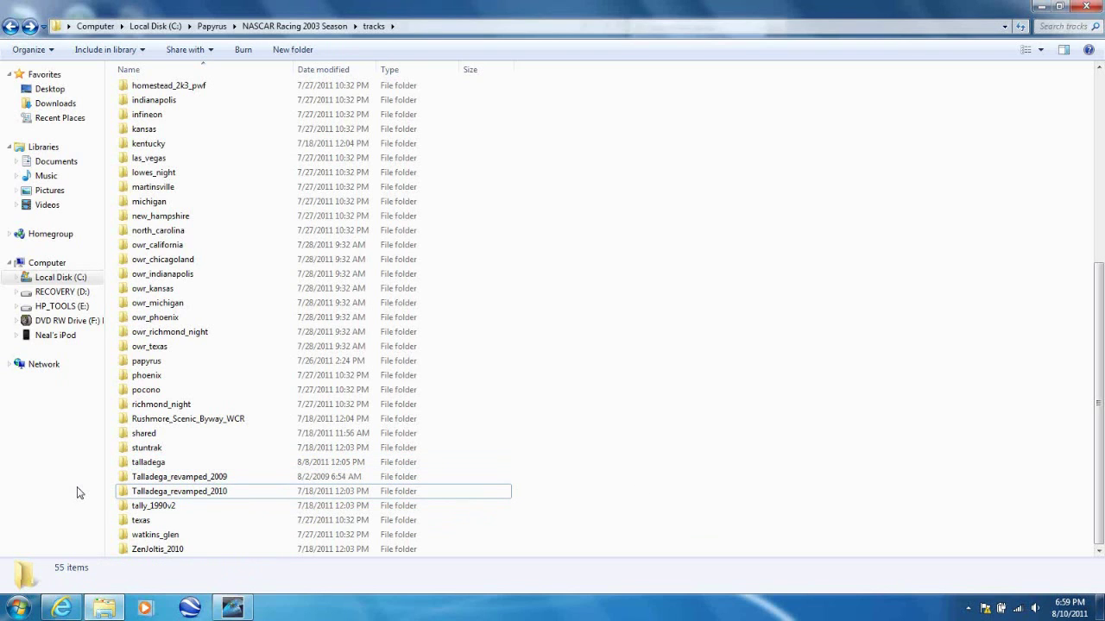
scroll(210, 491, "up", 7)
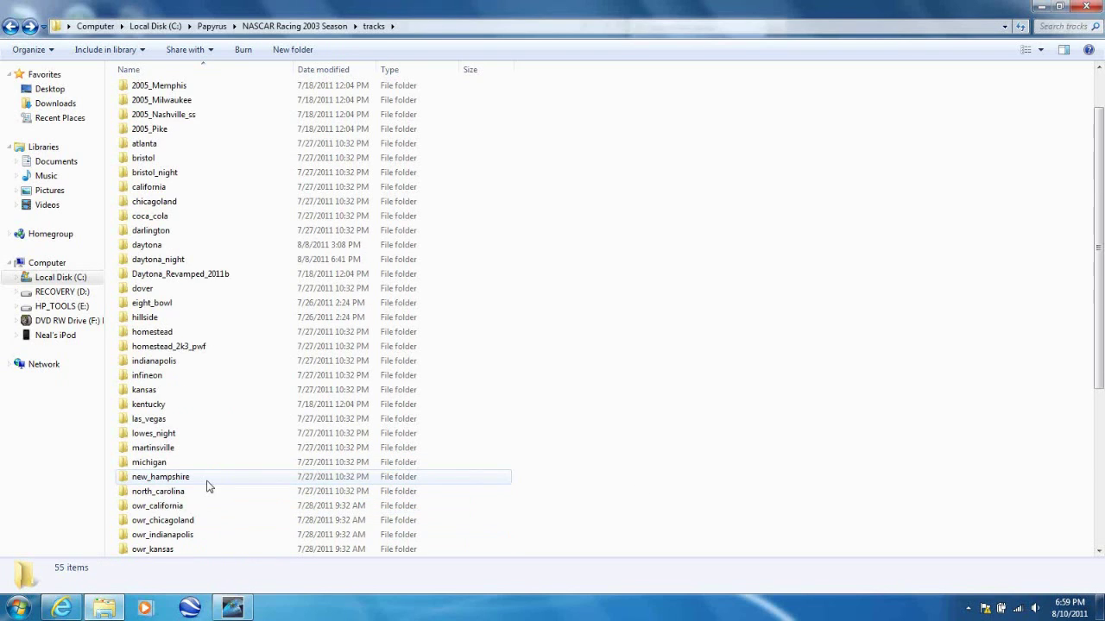